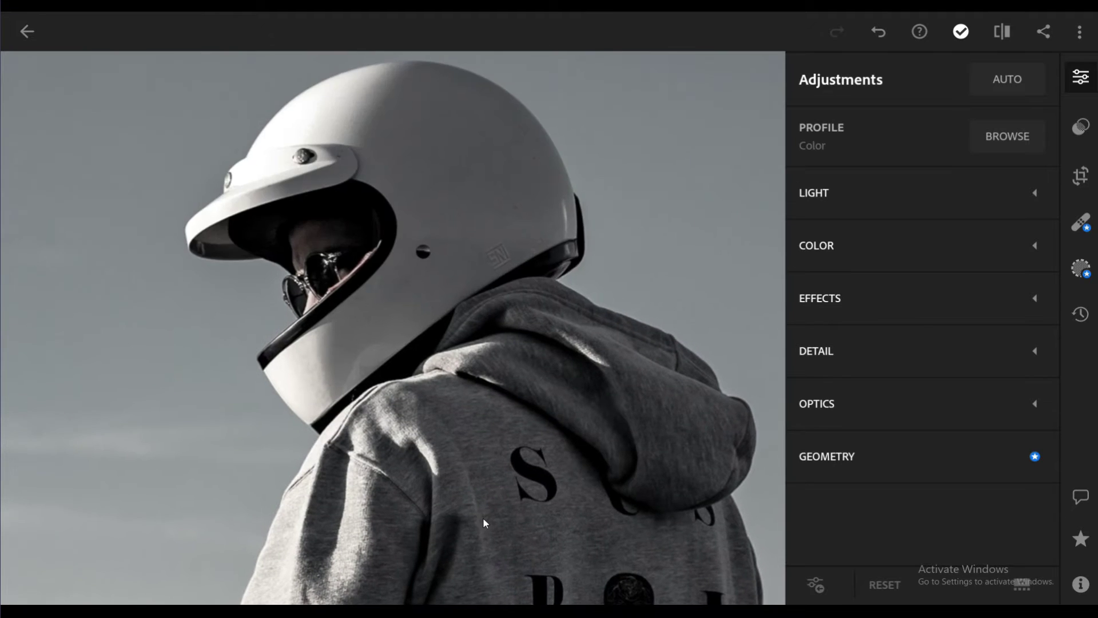
- Fit the photo to view and set Light to Exposure -0.32, Contrast -11, Highlights -95, Shadows -76, Whites 72, Blacks 58
{"action": "left_click", "coordinate": [483, 517]}
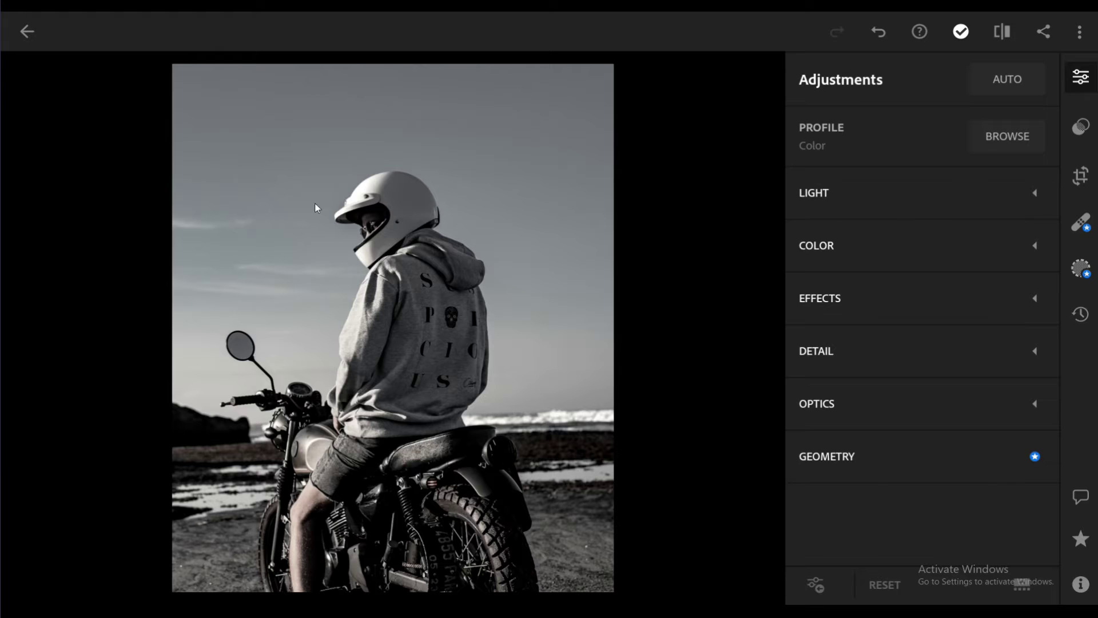
{"action": "left_click", "coordinate": [875, 200]}
{"action": "left_click_drag", "start_coordinate": [922, 238], "coordinate": [909, 256]}
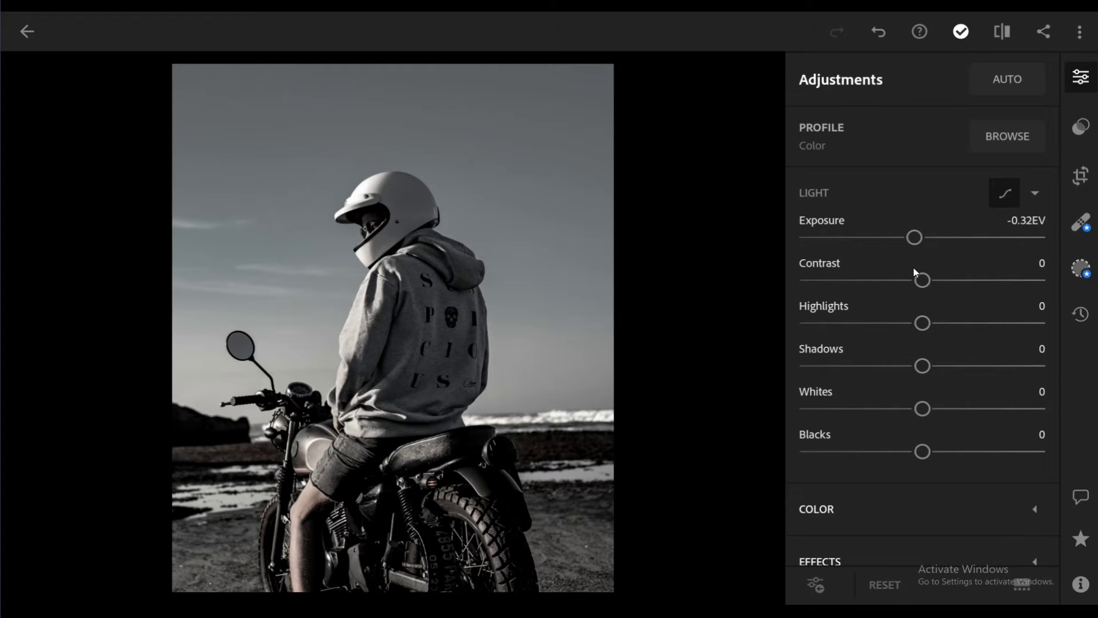
{"action": "left_click_drag", "start_coordinate": [918, 292], "coordinate": [905, 289]}
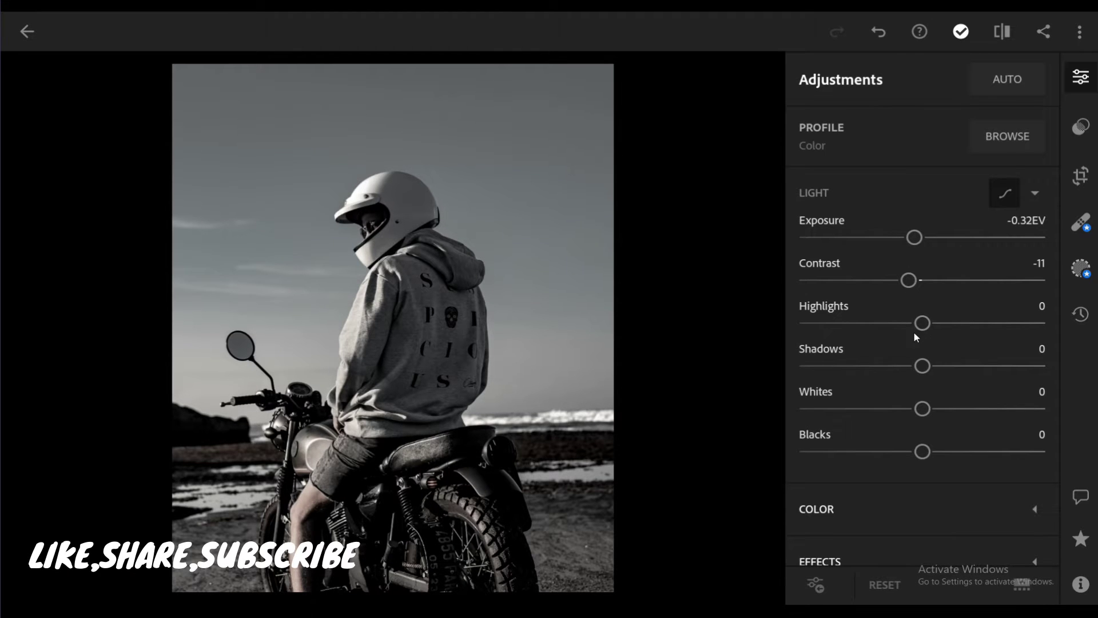
{"action": "left_click_drag", "start_coordinate": [910, 331], "coordinate": [803, 336]}
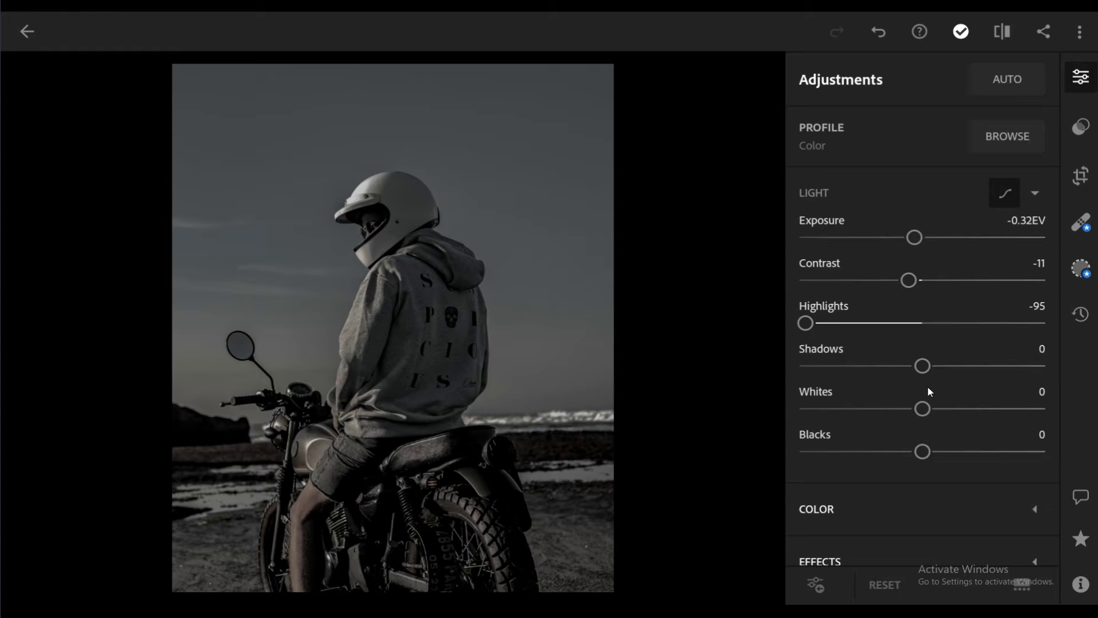
{"action": "left_click_drag", "start_coordinate": [924, 381], "coordinate": [817, 369]}
{"action": "left_click_drag", "start_coordinate": [921, 409], "coordinate": [1018, 416]}
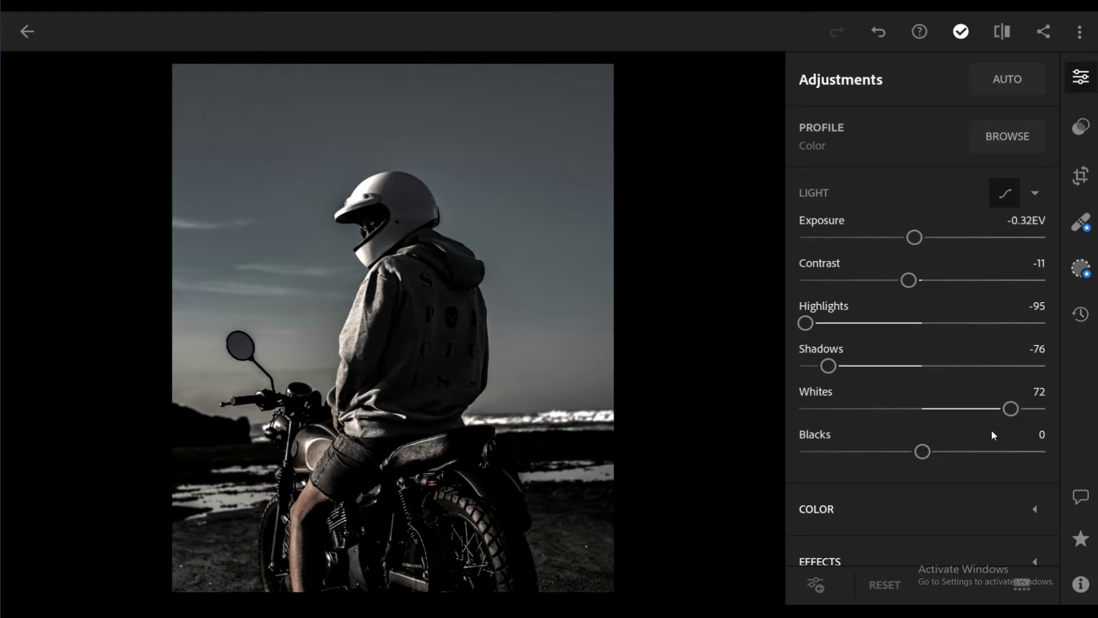
{"action": "left_click_drag", "start_coordinate": [924, 459], "coordinate": [1006, 457]}
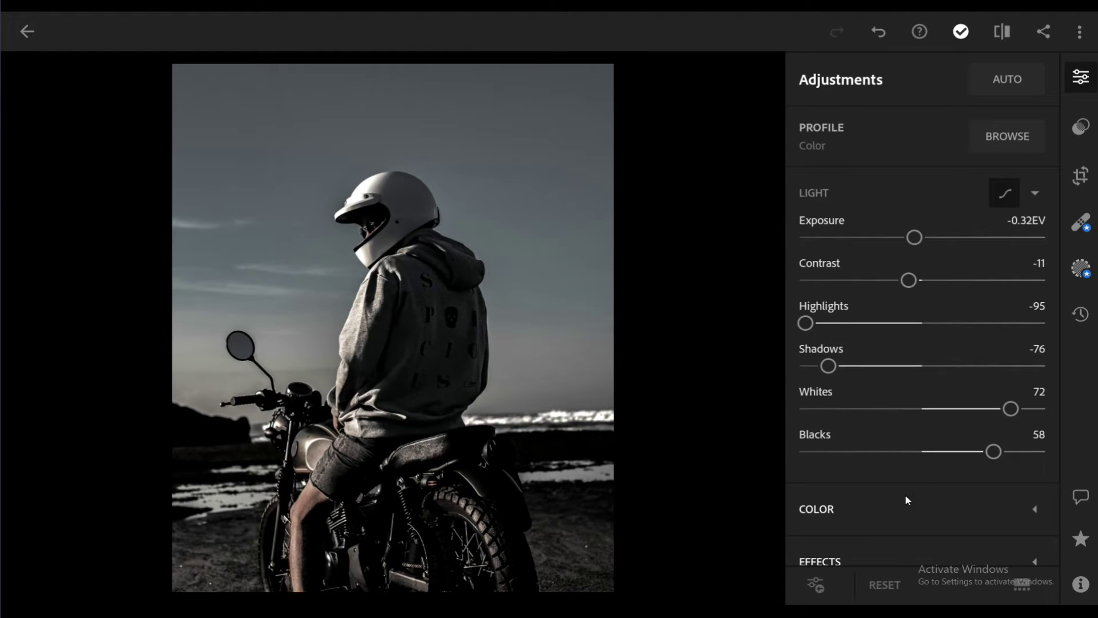
- In the Color section, set Tint 10, Vibrance 15 and Saturation 38
{"action": "left_click", "coordinate": [864, 508]}
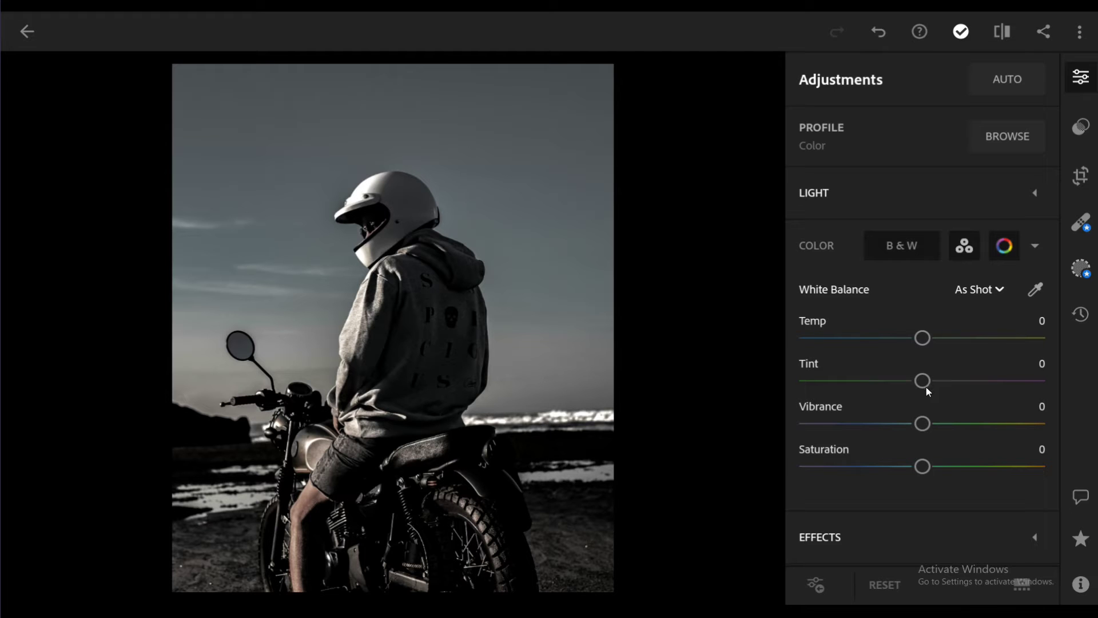
{"action": "left_click_drag", "start_coordinate": [925, 387], "coordinate": [940, 391]}
{"action": "left_click_drag", "start_coordinate": [928, 430], "coordinate": [946, 432]}
{"action": "left_click_drag", "start_coordinate": [922, 474], "coordinate": [966, 472]}
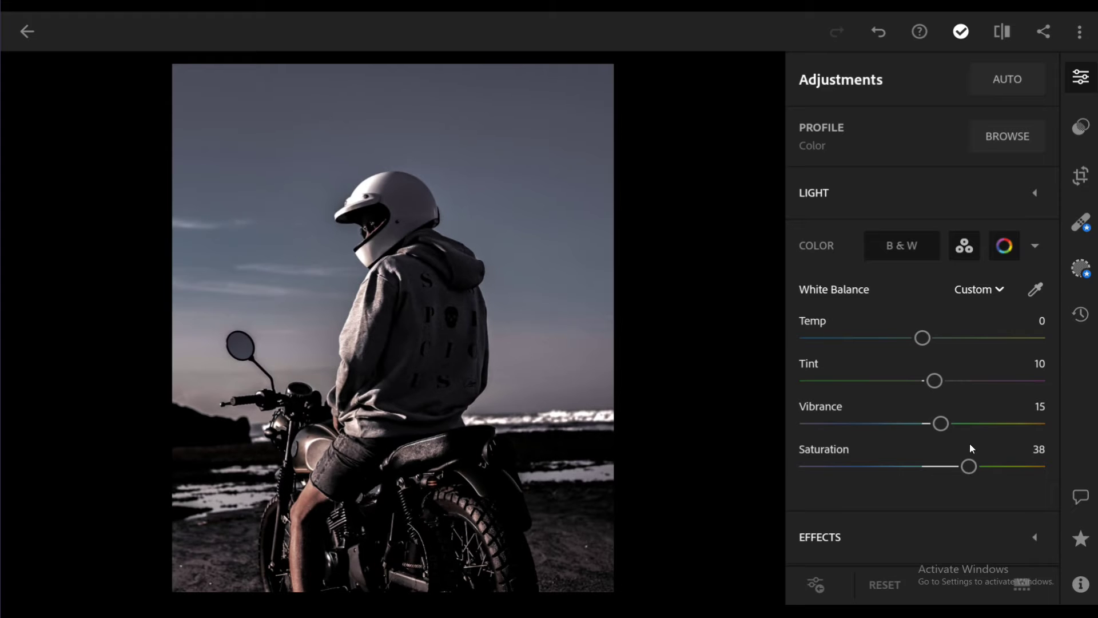
- In Color Mix, adjust the red hue and luminance, muting reds to saturation -25
{"action": "left_click", "coordinate": [1012, 249]}
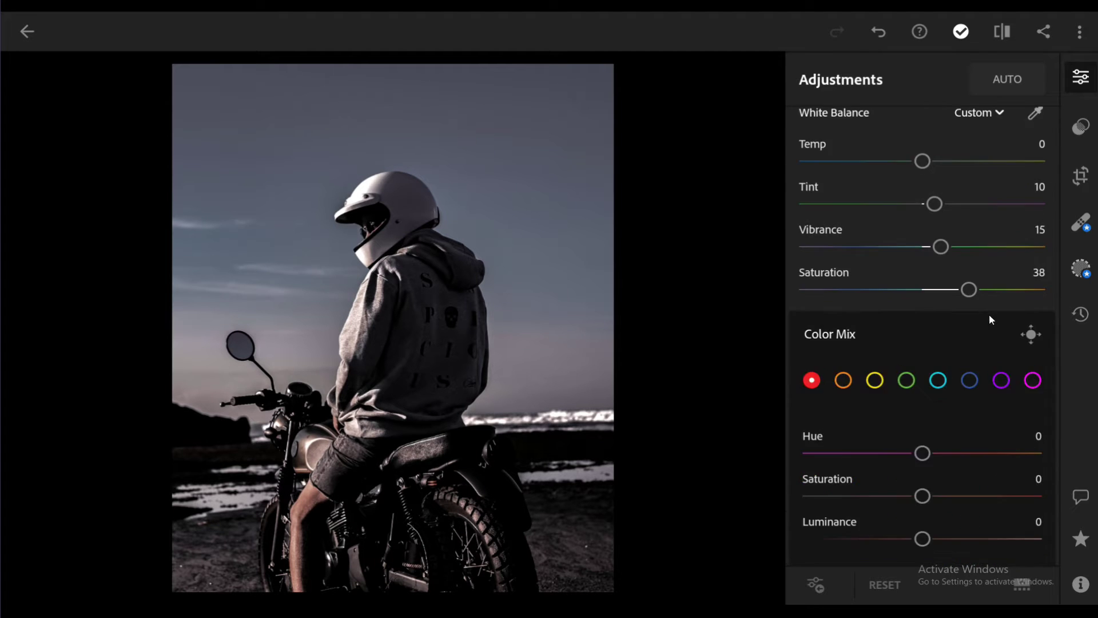
{"action": "mouse_move", "coordinate": [922, 406]}
{"action": "left_mouse_down"}
{"action": "mouse_move", "coordinate": [946, 230]}
{"action": "mouse_move", "coordinate": [904, 268]}
{"action": "mouse_move", "coordinate": [880, 270]}
{"action": "mouse_move", "coordinate": [892, 272]}
{"action": "left_mouse_up"}
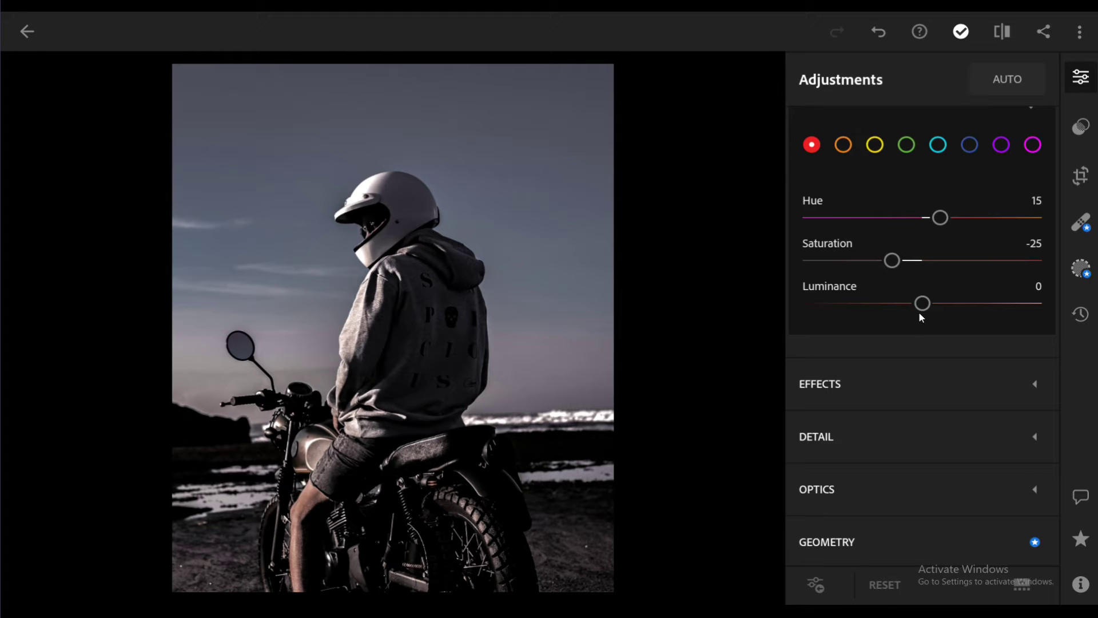
{"action": "left_click_drag", "start_coordinate": [921, 310], "coordinate": [944, 307]}
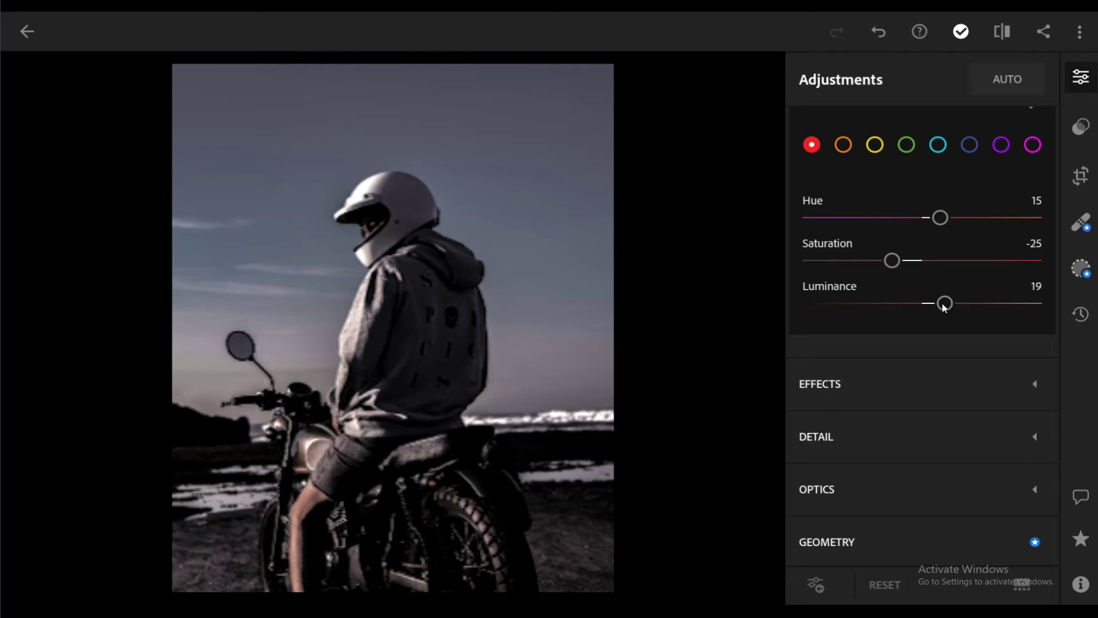
- Set the orange tones to Hue 12, Saturation 7, Luminance 60
{"action": "left_click", "coordinate": [844, 149]}
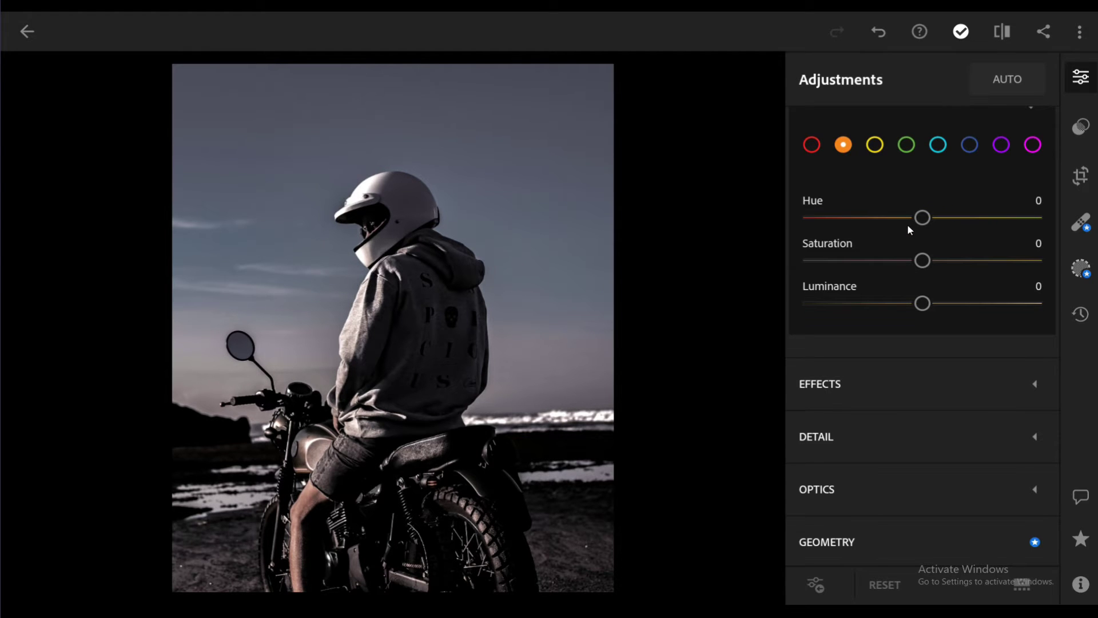
{"action": "left_click_drag", "start_coordinate": [926, 227], "coordinate": [942, 227]}
{"action": "left_click_drag", "start_coordinate": [925, 272], "coordinate": [936, 274]}
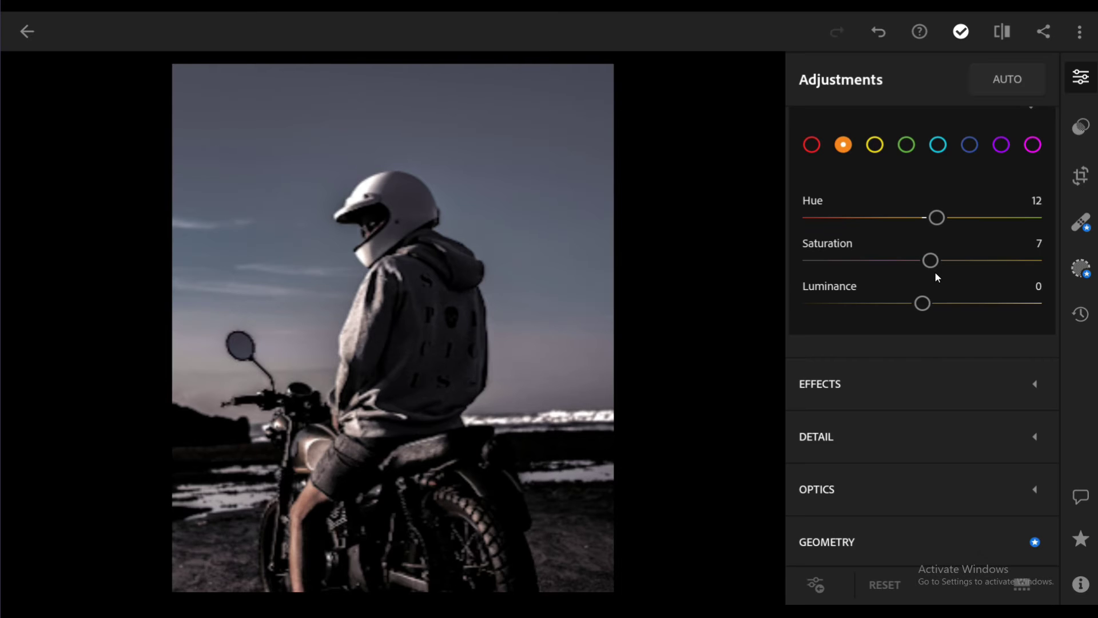
{"action": "left_click_drag", "start_coordinate": [923, 310], "coordinate": [980, 307]}
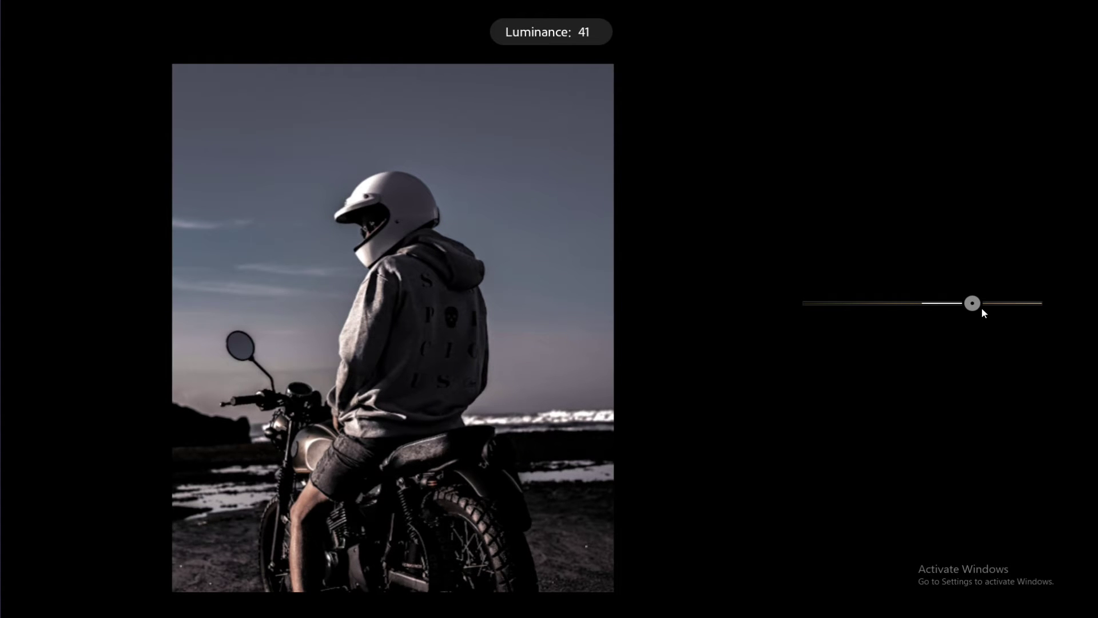
{"action": "left_click_drag", "start_coordinate": [982, 308], "coordinate": [1002, 309]}
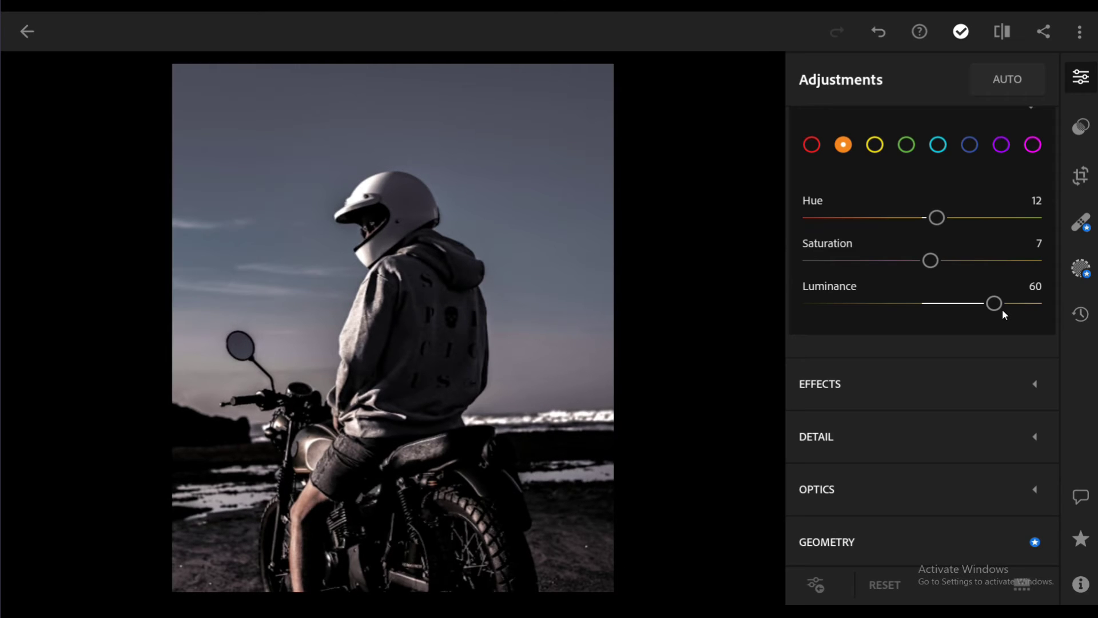
- Set the yellow tones to Hue 8, Saturation 2, Luminance 7
{"action": "left_click", "coordinate": [875, 150]}
{"action": "mouse_move", "coordinate": [923, 224]}
{"action": "left_mouse_down"}
{"action": "mouse_move", "coordinate": [935, 225]}
{"action": "mouse_move", "coordinate": [927, 262]}
{"action": "left_mouse_up"}
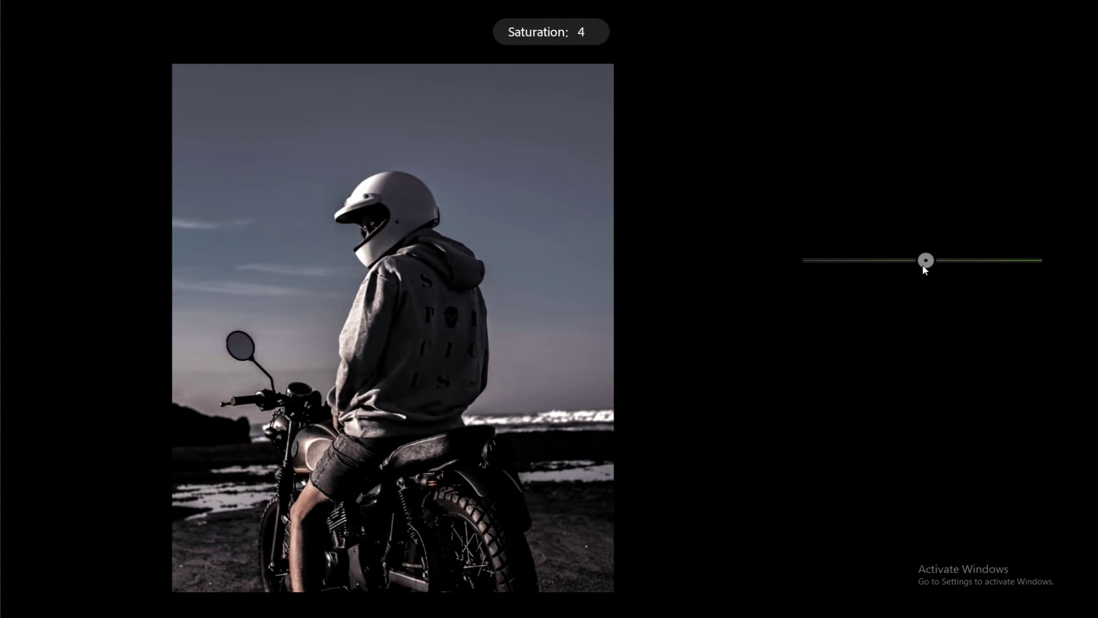
{"action": "left_click_drag", "start_coordinate": [928, 270], "coordinate": [924, 267]}
{"action": "left_click_drag", "start_coordinate": [932, 311], "coordinate": [934, 296]}
- Set the green tones to Hue -91, Saturation -100, Luminance -100
{"action": "left_click", "coordinate": [913, 152]}
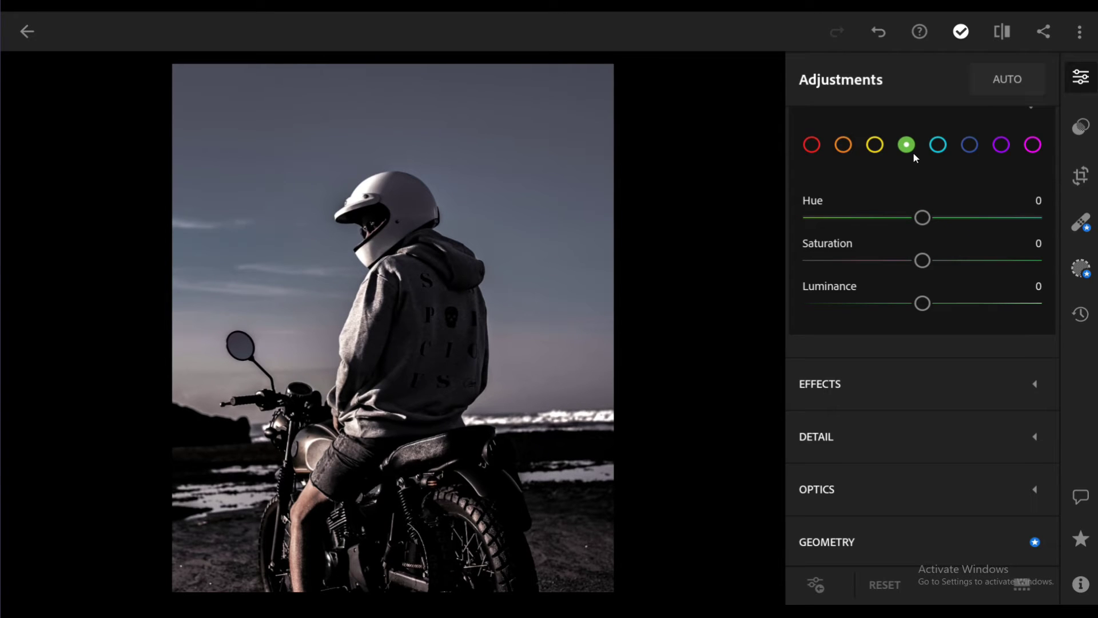
{"action": "left_click_drag", "start_coordinate": [922, 218], "coordinate": [800, 224]}
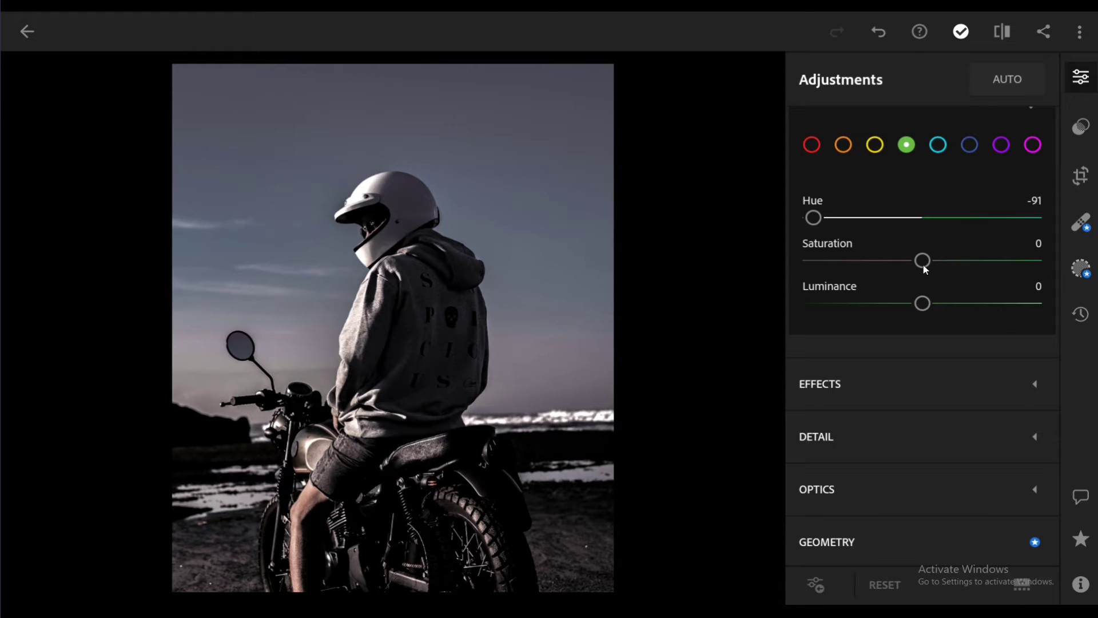
{"action": "left_click_drag", "start_coordinate": [924, 265], "coordinate": [752, 262]}
{"action": "left_click_drag", "start_coordinate": [920, 314], "coordinate": [737, 310]}
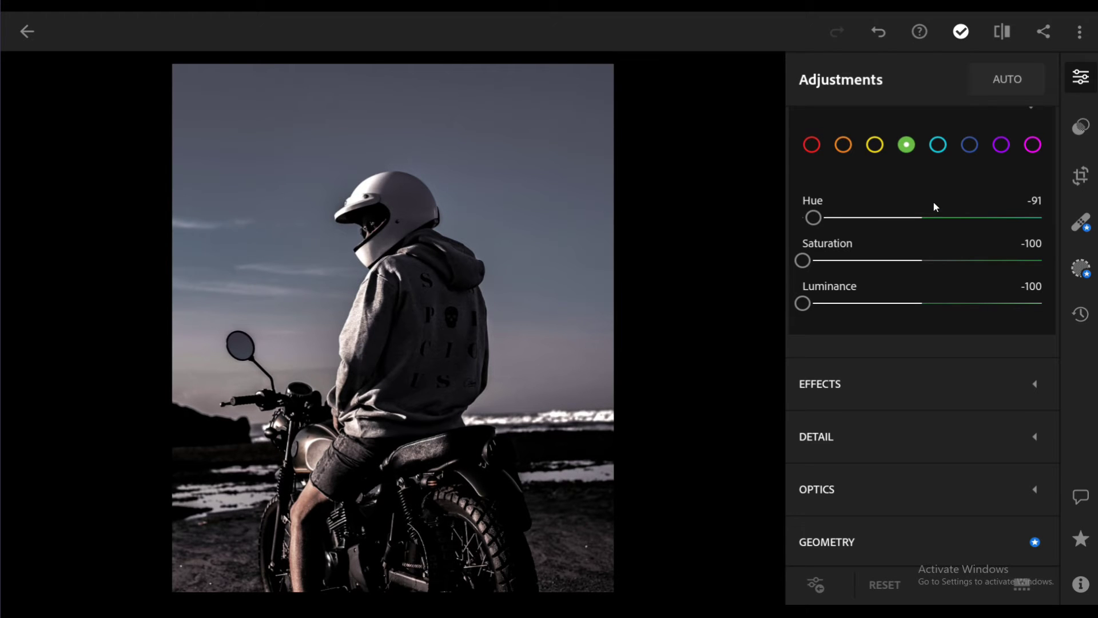
- Set the aqua tones to Hue 14, Saturation -41, Luminance 5
{"action": "left_click", "coordinate": [938, 144]}
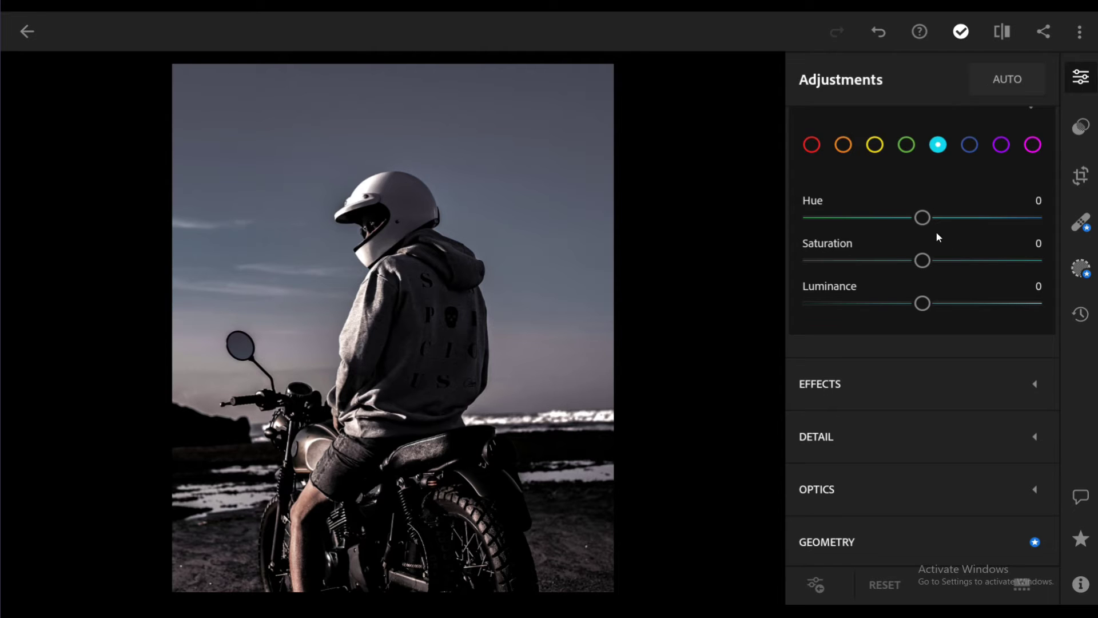
{"action": "left_click_drag", "start_coordinate": [936, 225], "coordinate": [945, 225]}
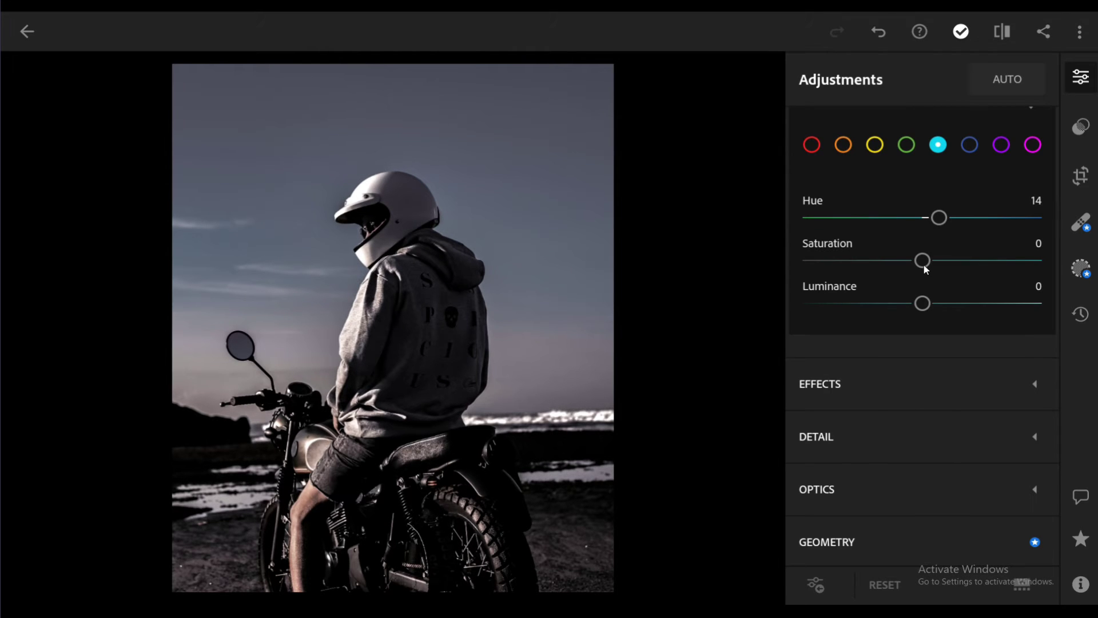
{"action": "left_click_drag", "start_coordinate": [924, 262], "coordinate": [874, 269]}
{"action": "mouse_move", "coordinate": [936, 315]}
{"action": "left_mouse_down"}
{"action": "mouse_move", "coordinate": [946, 308]}
{"action": "mouse_move", "coordinate": [931, 309]}
{"action": "left_mouse_up"}
- Set the blue tones to Hue 27, Saturation -31, Luminance 51
{"action": "left_click", "coordinate": [968, 147]}
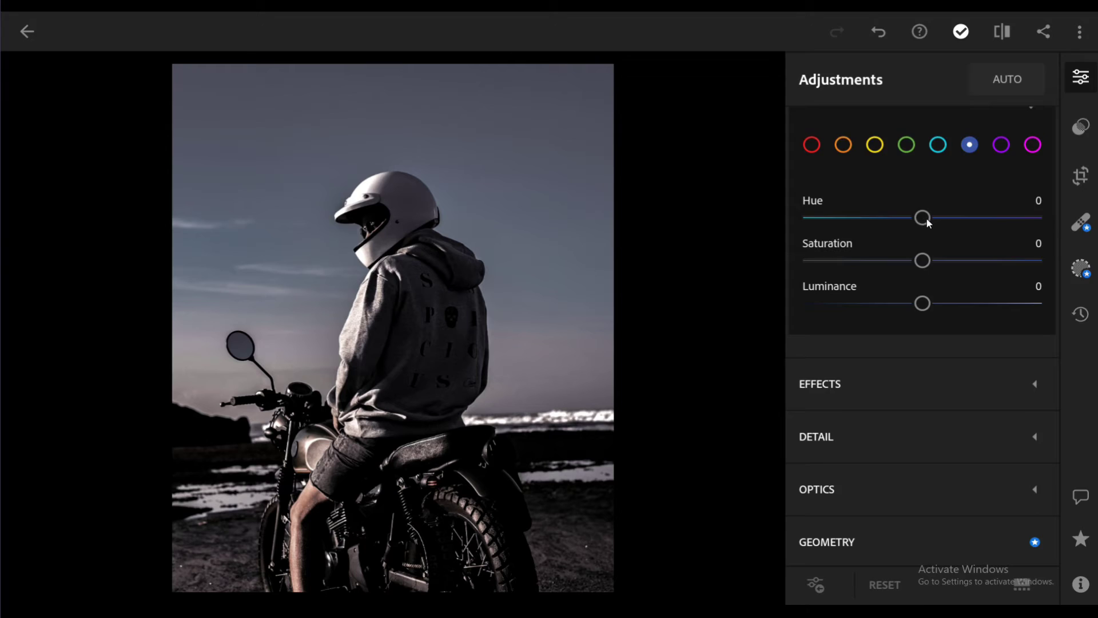
{"action": "left_click_drag", "start_coordinate": [927, 218], "coordinate": [940, 224]}
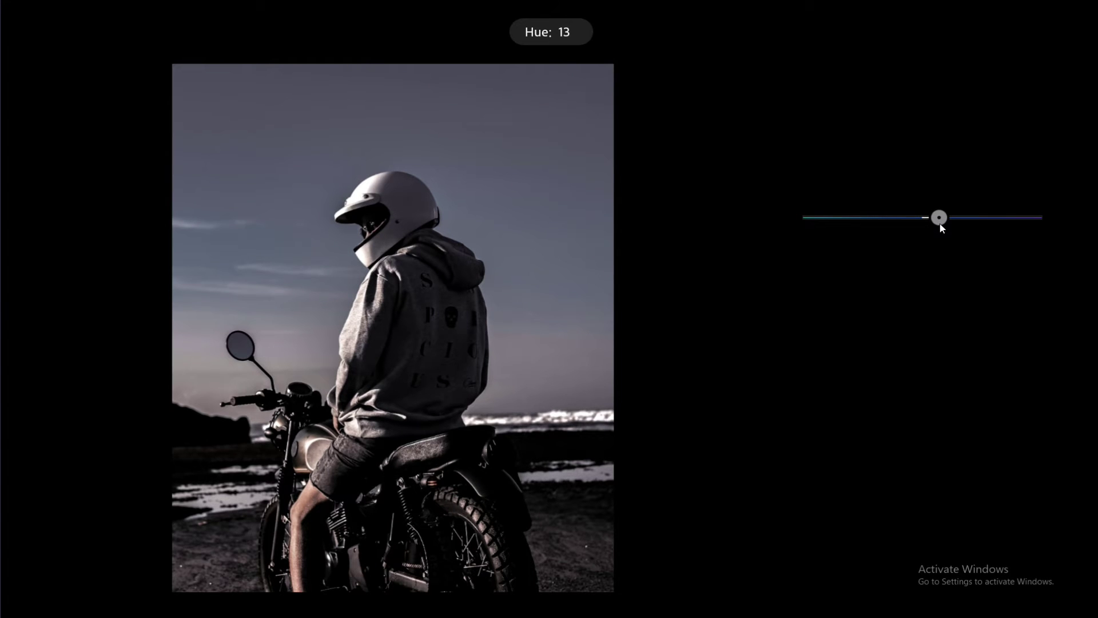
{"action": "left_click_drag", "start_coordinate": [942, 228], "coordinate": [943, 228]}
{"action": "left_click_drag", "start_coordinate": [944, 229], "coordinate": [958, 229]}
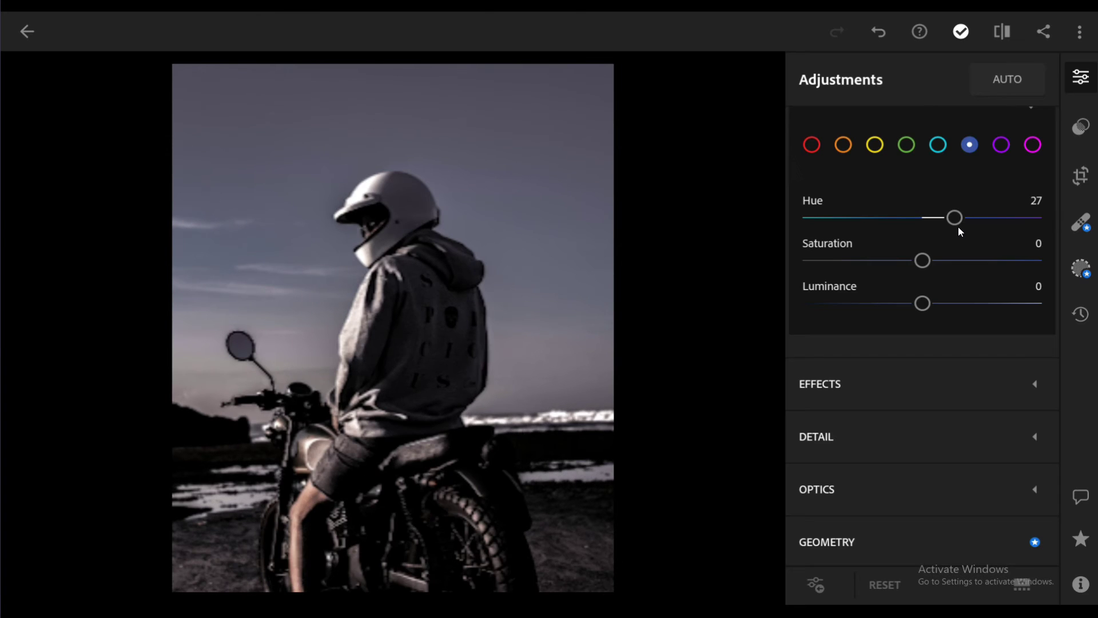
{"action": "left_click_drag", "start_coordinate": [925, 269], "coordinate": [883, 269]}
{"action": "left_click_drag", "start_coordinate": [921, 309], "coordinate": [994, 315]}
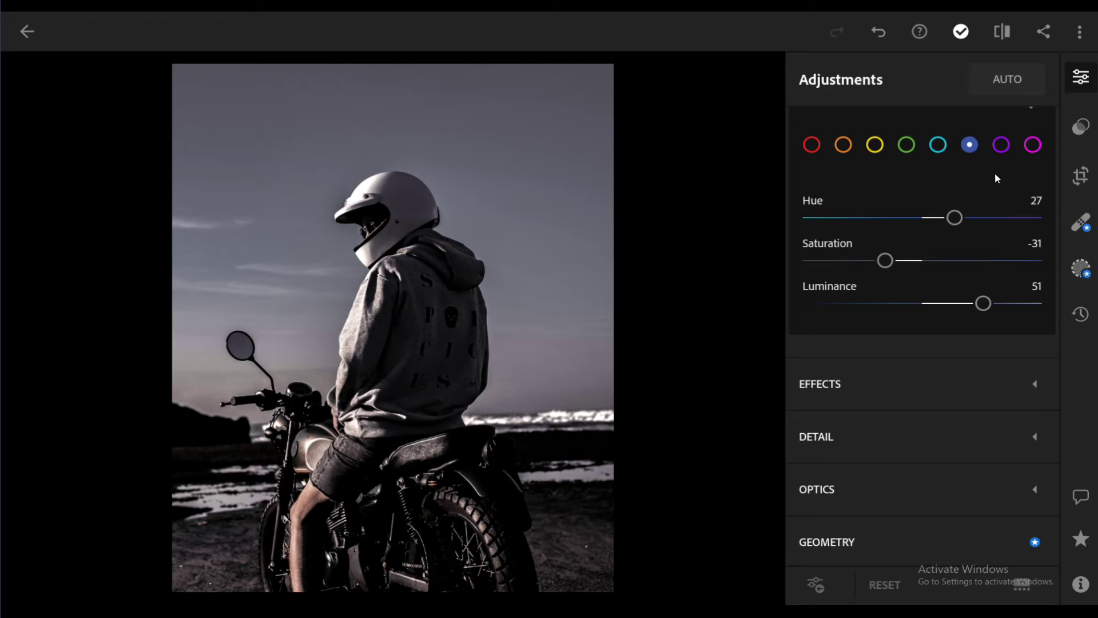
- Set the purple tones to Hue 7, Saturation 1, Luminance 41
{"action": "left_click", "coordinate": [1000, 148]}
{"action": "left_click_drag", "start_coordinate": [927, 233], "coordinate": [935, 237]}
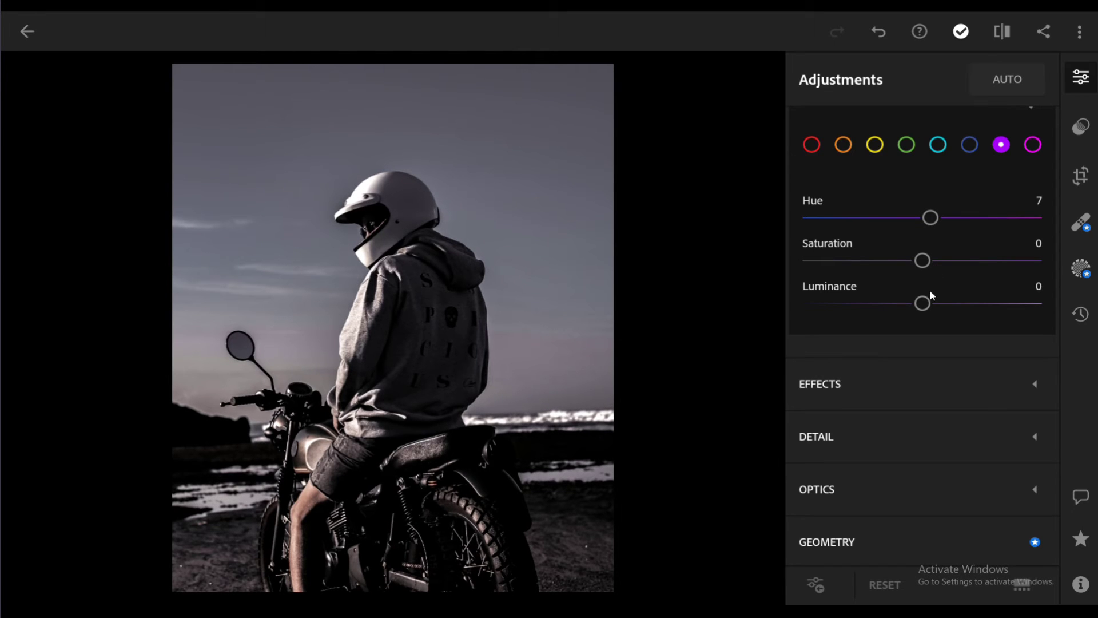
{"action": "left_click_drag", "start_coordinate": [920, 273], "coordinate": [926, 272]}
{"action": "left_click_drag", "start_coordinate": [926, 314], "coordinate": [975, 313]}
- Set the magenta tones to Saturation -3 and Luminance 10
{"action": "left_click", "coordinate": [1029, 151]}
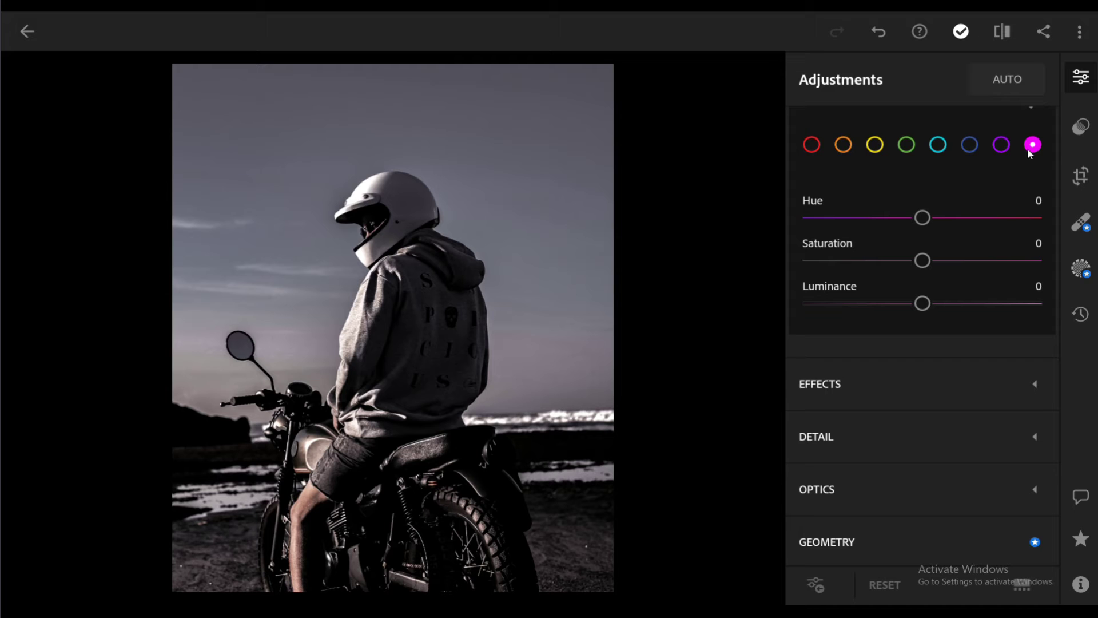
{"action": "left_click_drag", "start_coordinate": [921, 267], "coordinate": [919, 268]}
{"action": "left_click_drag", "start_coordinate": [923, 309], "coordinate": [940, 313]}
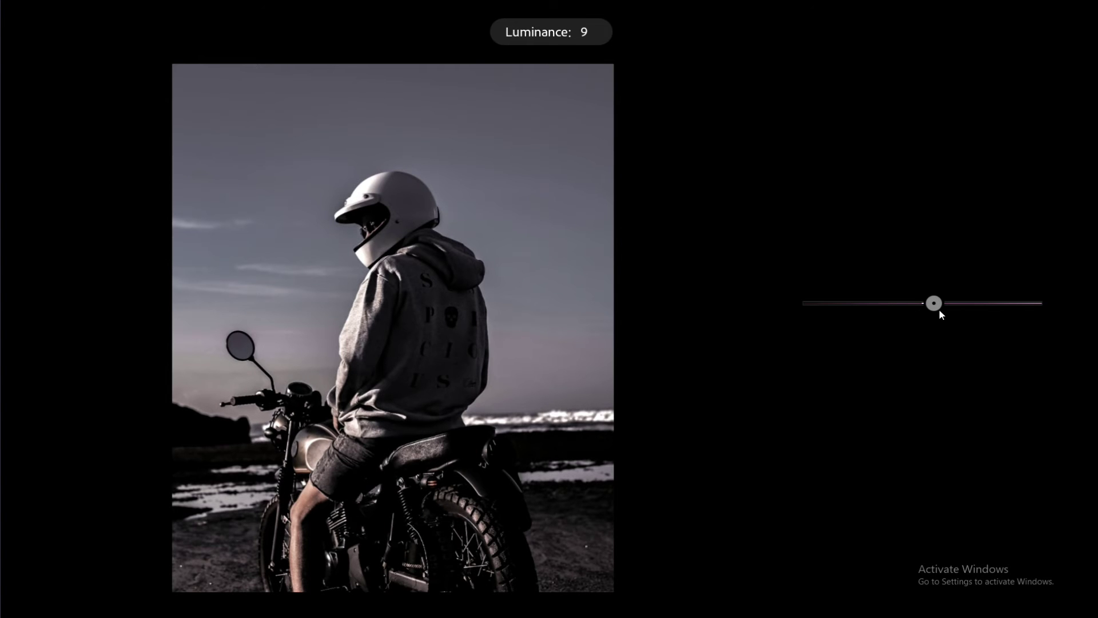
{"action": "left_click_drag", "start_coordinate": [939, 314], "coordinate": [940, 314]}
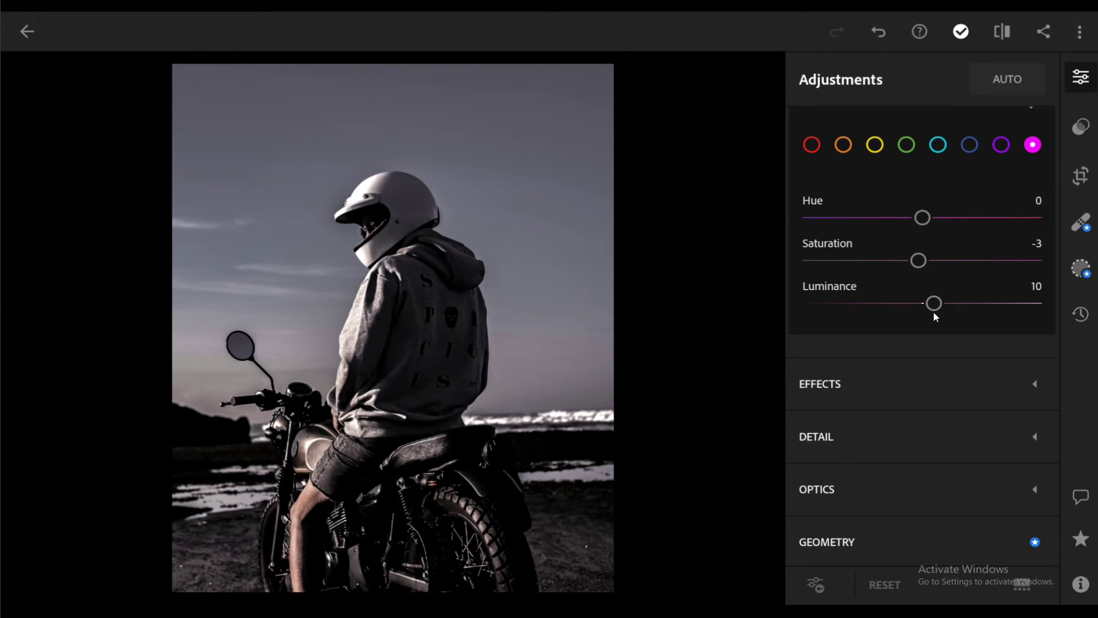
- Scroll through the photos to bring up the Ninja motorcycle photo
{"action": "scroll", "coordinate": [1034, 172], "scroll_direction": "up", "scroll_amount": 3}
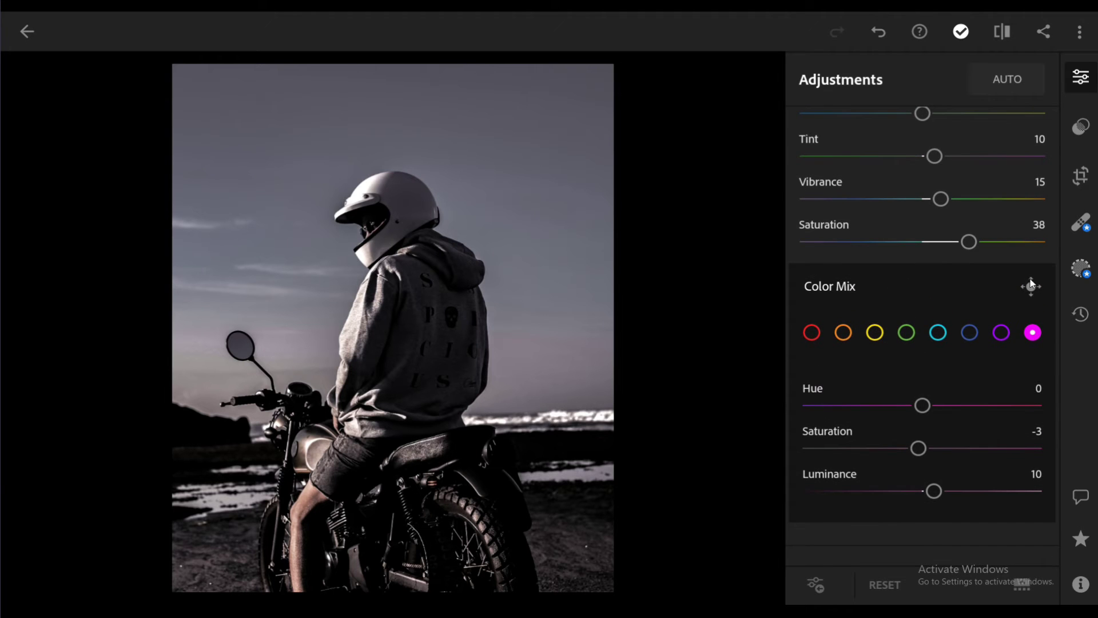
{"action": "scroll", "coordinate": [1029, 278], "scroll_direction": "down", "scroll_amount": 3}
{"action": "scroll", "coordinate": [1028, 241], "scroll_direction": "up", "scroll_amount": 3}
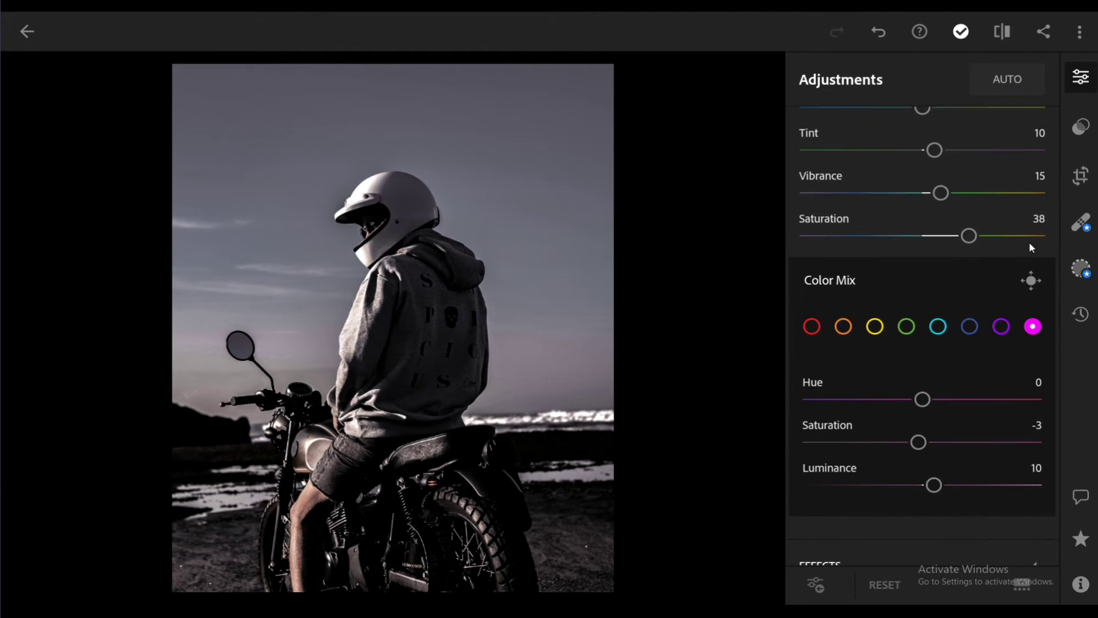
{"action": "scroll", "coordinate": [1028, 241], "scroll_direction": "up", "scroll_amount": 1}
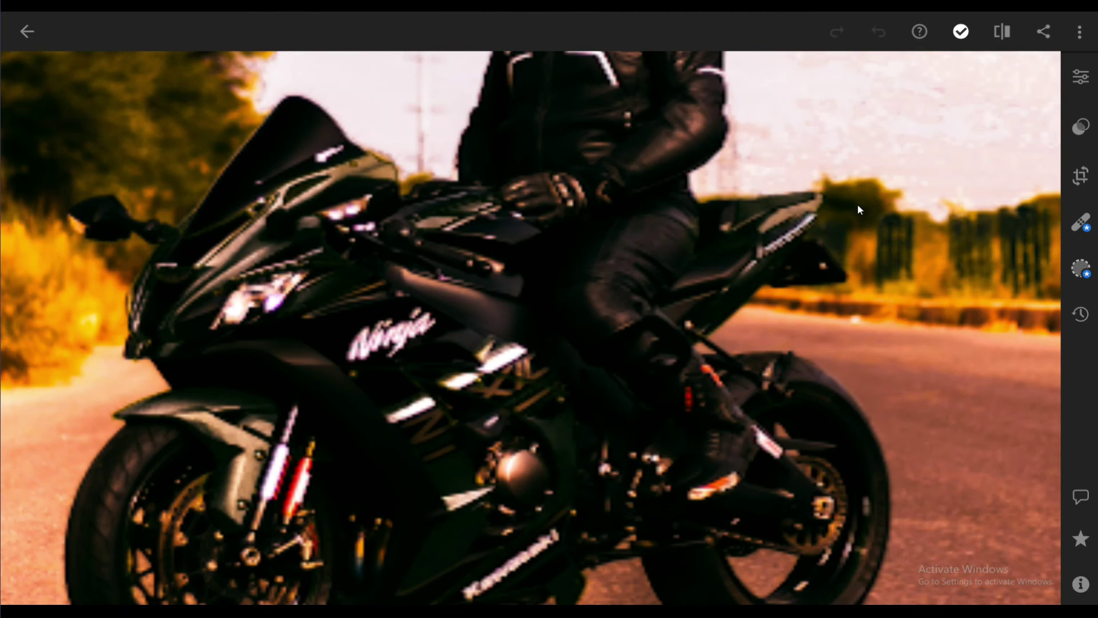
- Copy only the Ninja photo's Tone Curve settings and paste them onto the beach rider photo
{"action": "left_click", "coordinate": [1080, 32]}
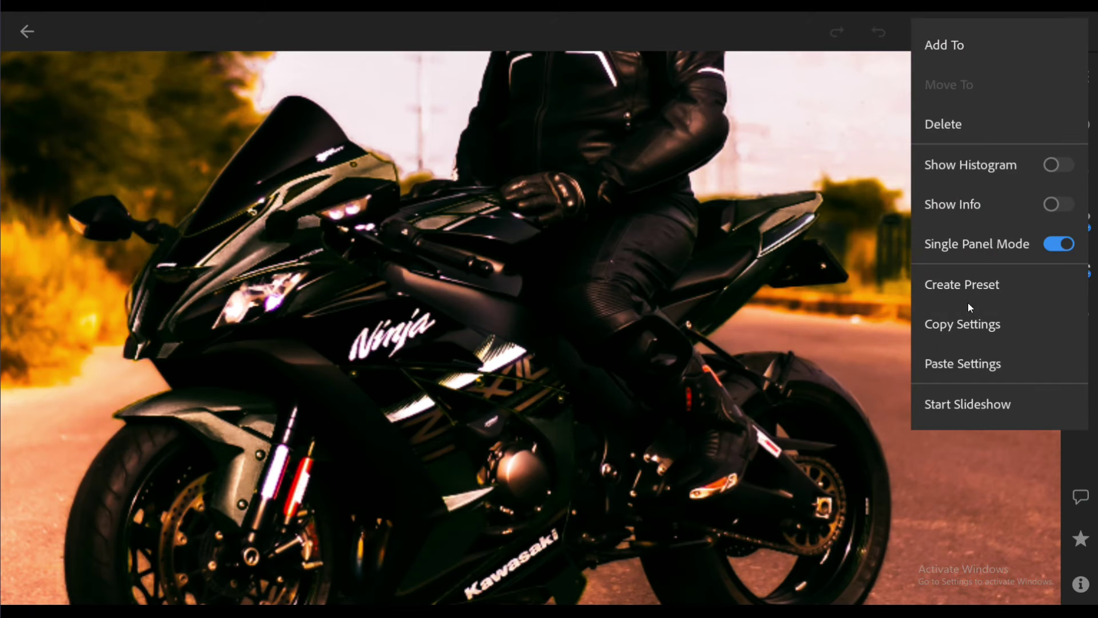
{"action": "left_click", "coordinate": [952, 325]}
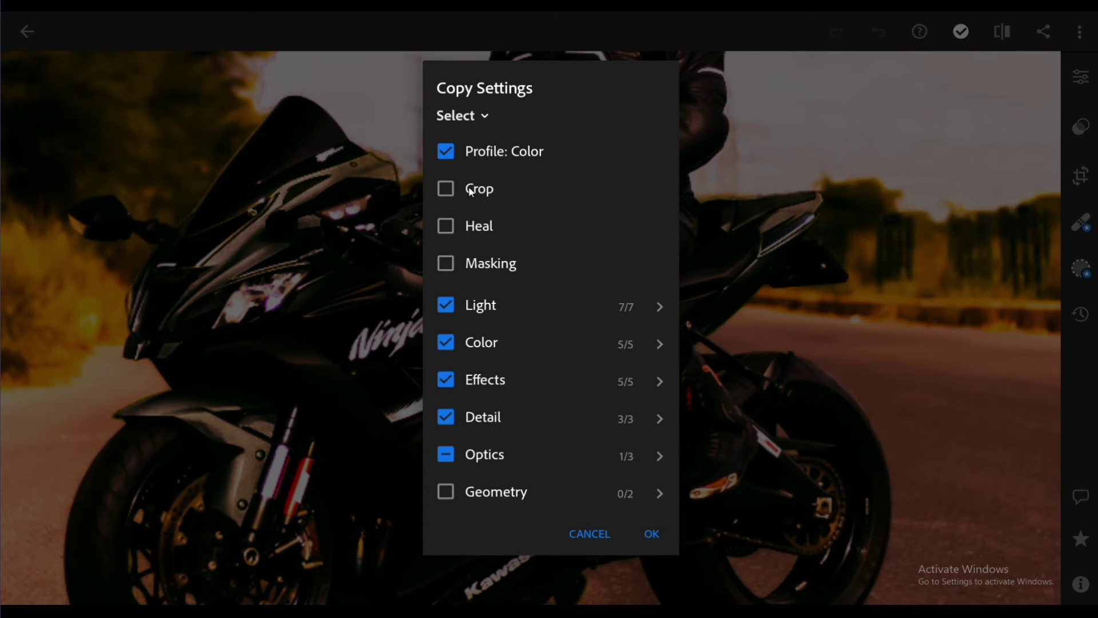
{"action": "left_click", "coordinate": [452, 150]}
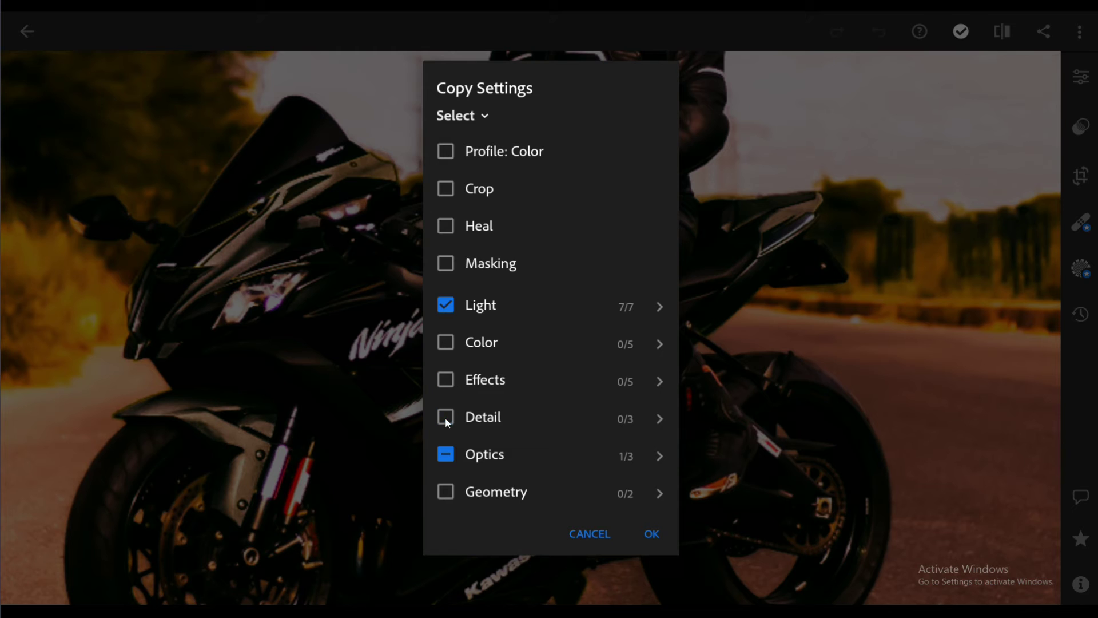
{"action": "left_click", "coordinate": [447, 455]}
{"action": "left_click", "coordinate": [657, 311]}
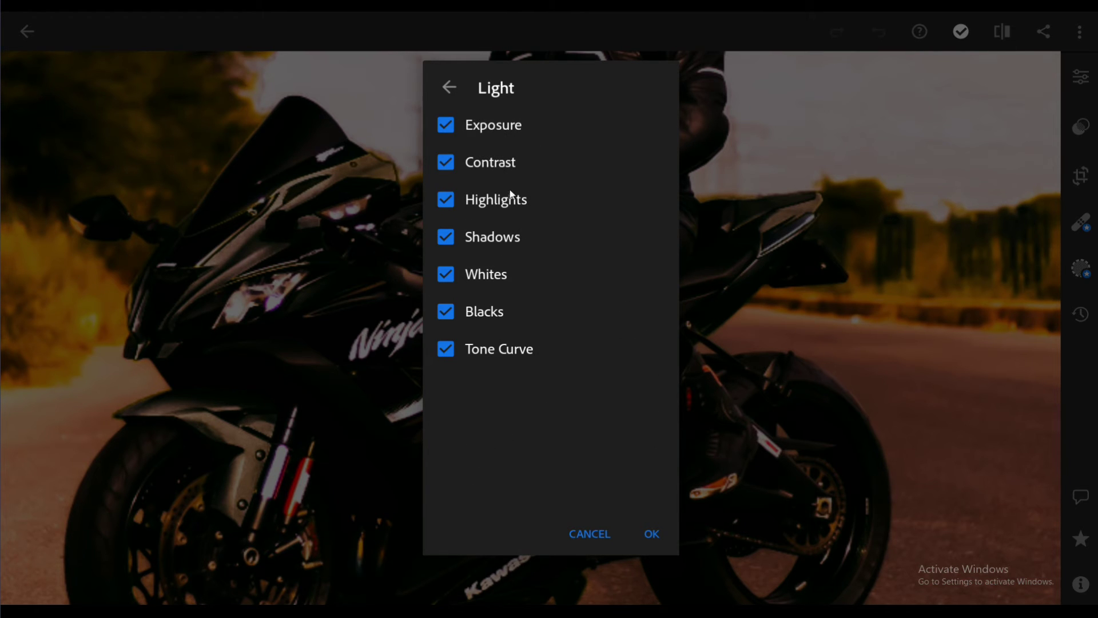
{"action": "left_click", "coordinate": [442, 166]}
{"action": "left_click", "coordinate": [445, 200]}
{"action": "left_click", "coordinate": [449, 274]}
{"action": "left_click", "coordinate": [449, 312]}
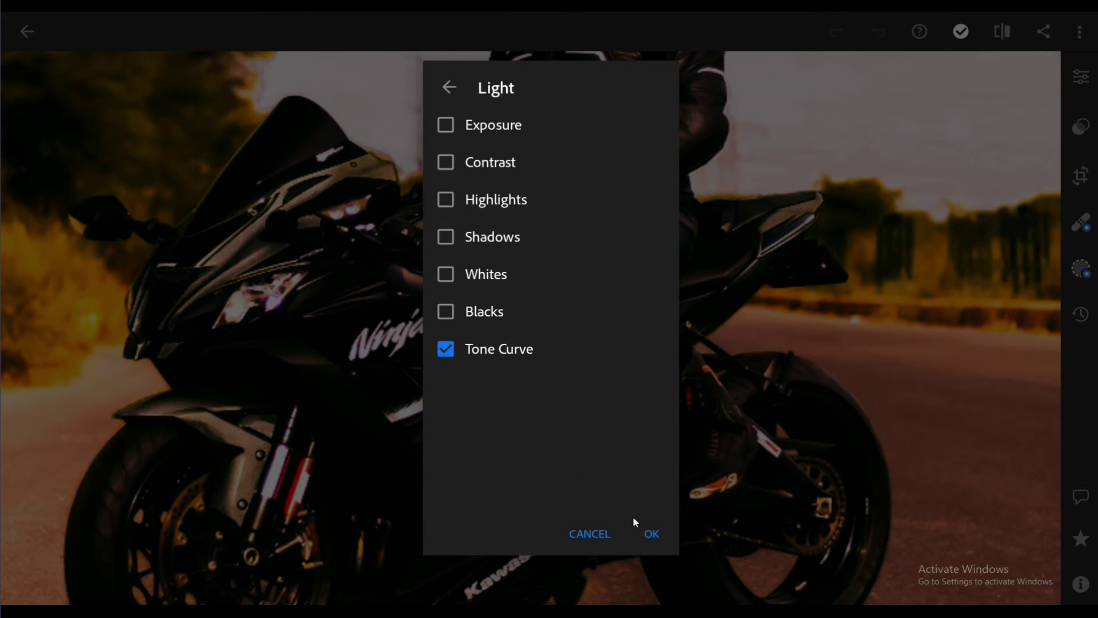
{"action": "left_click", "coordinate": [647, 535]}
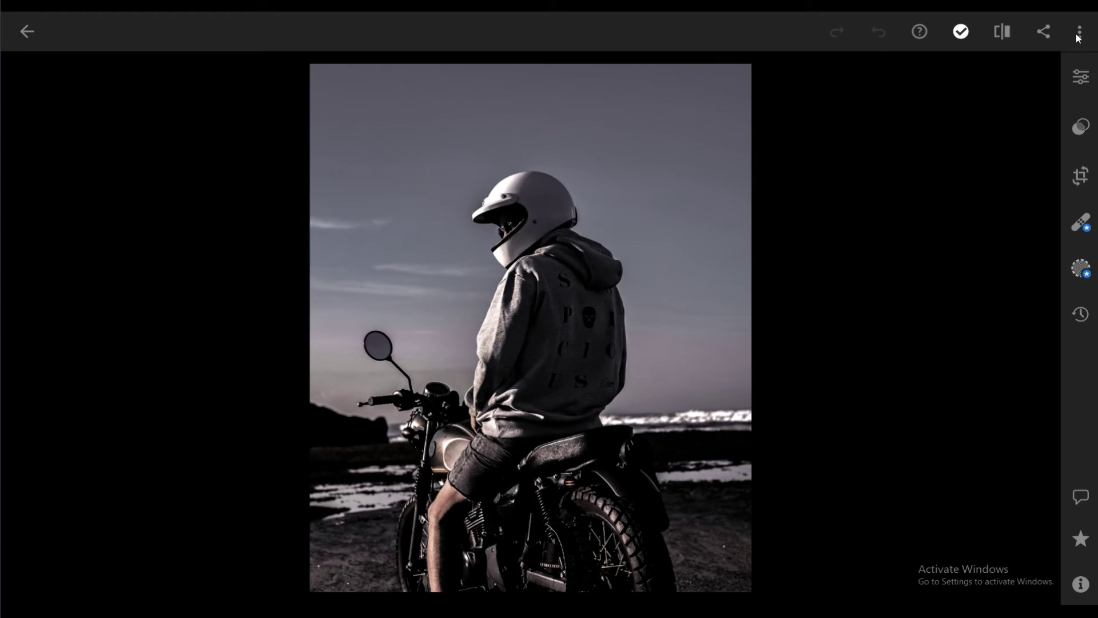
{"action": "left_click", "coordinate": [1079, 31]}
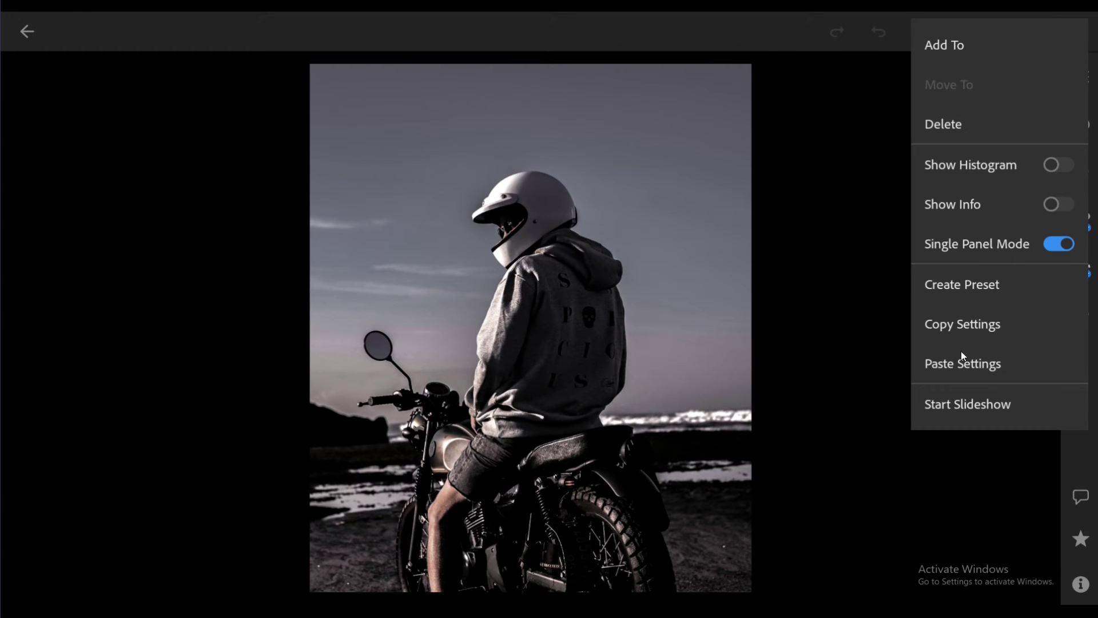
{"action": "left_click", "coordinate": [958, 363]}
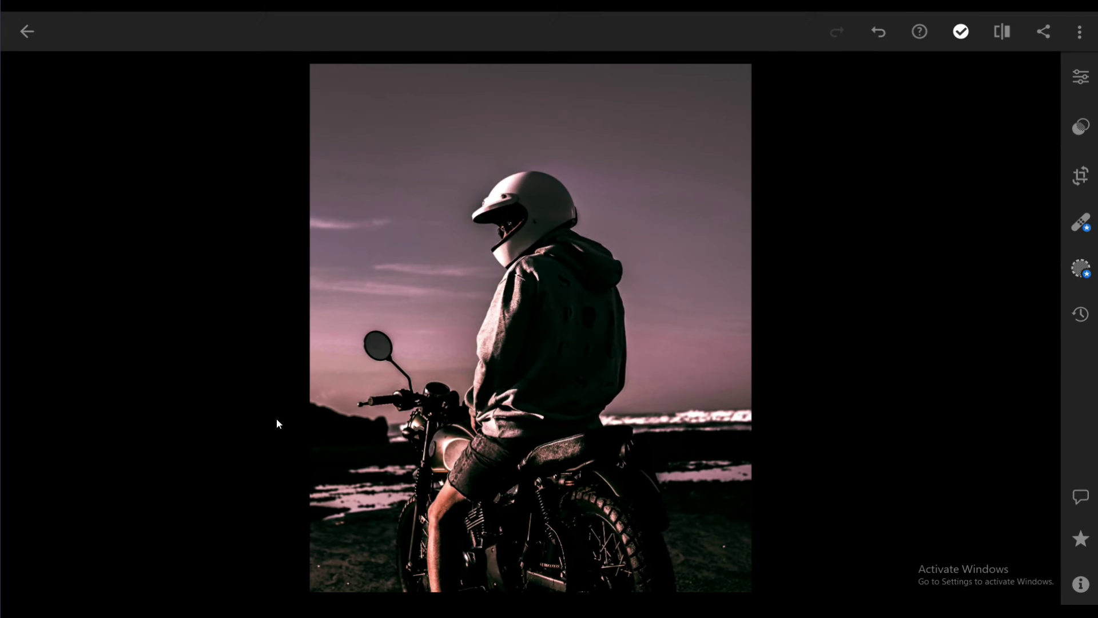
{"action": "left_click", "coordinate": [1081, 78]}
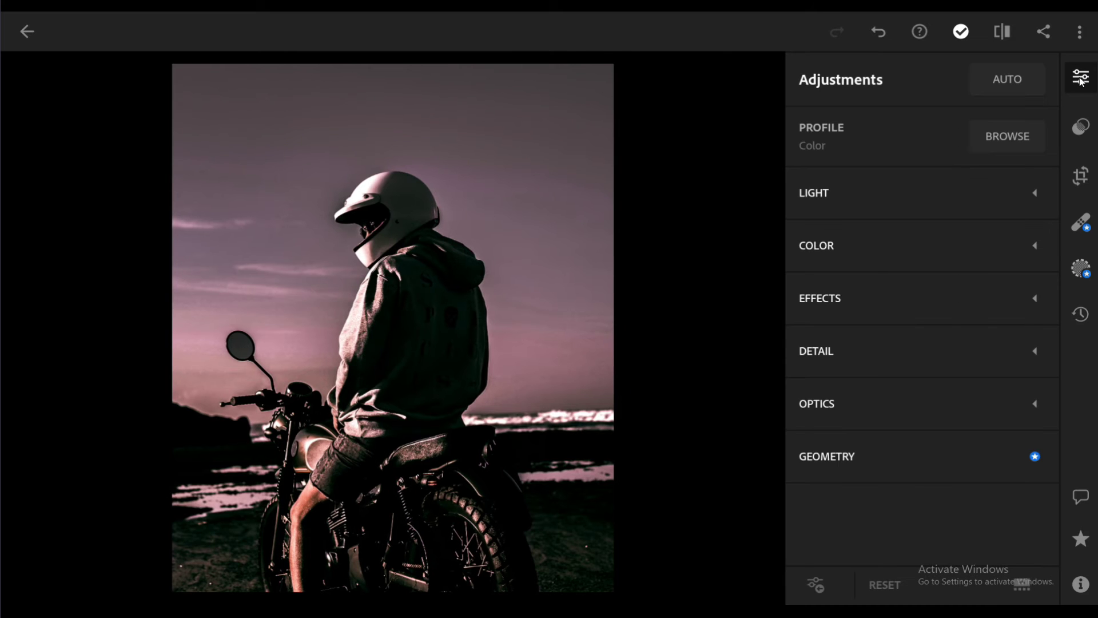
{"action": "left_click", "coordinate": [831, 192]}
{"action": "left_click", "coordinate": [1004, 194]}
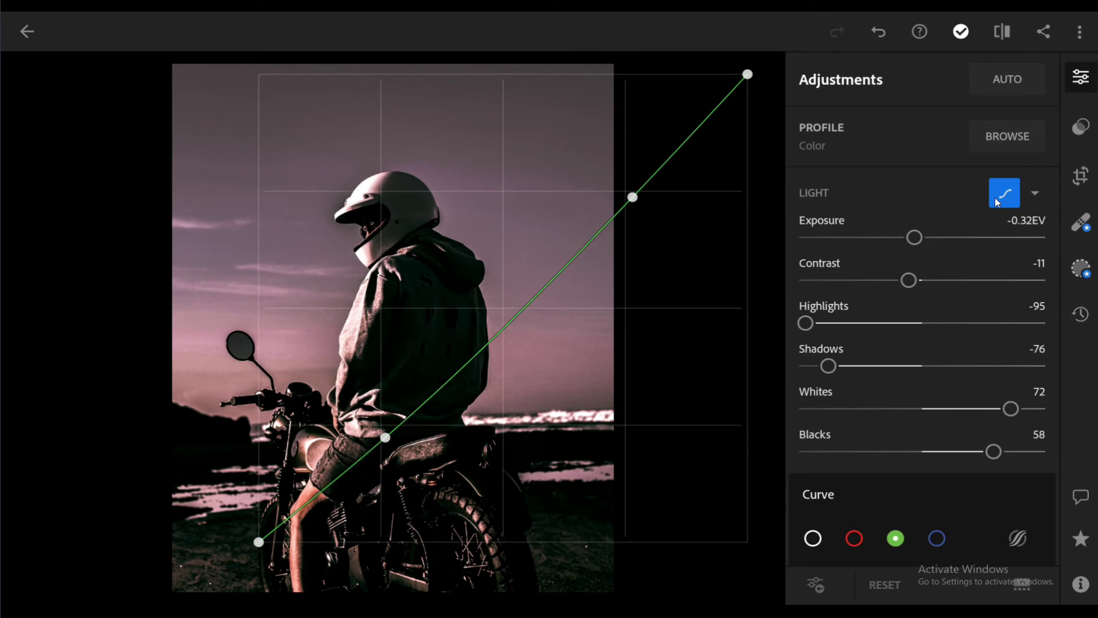
{"action": "left_click", "coordinate": [812, 538]}
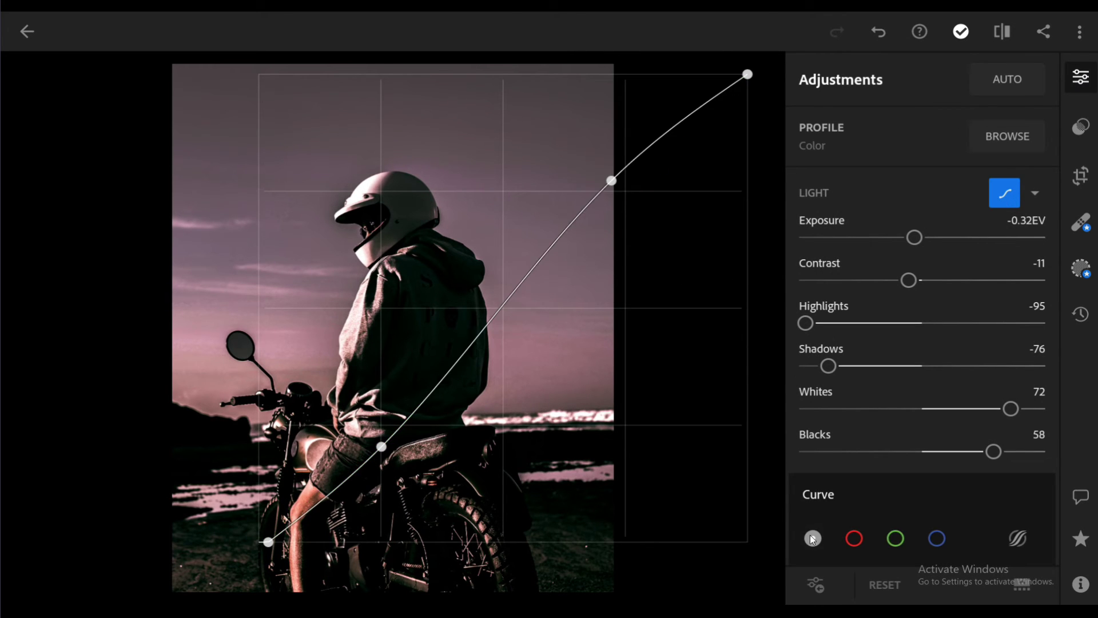
{"action": "left_click", "coordinate": [854, 538]}
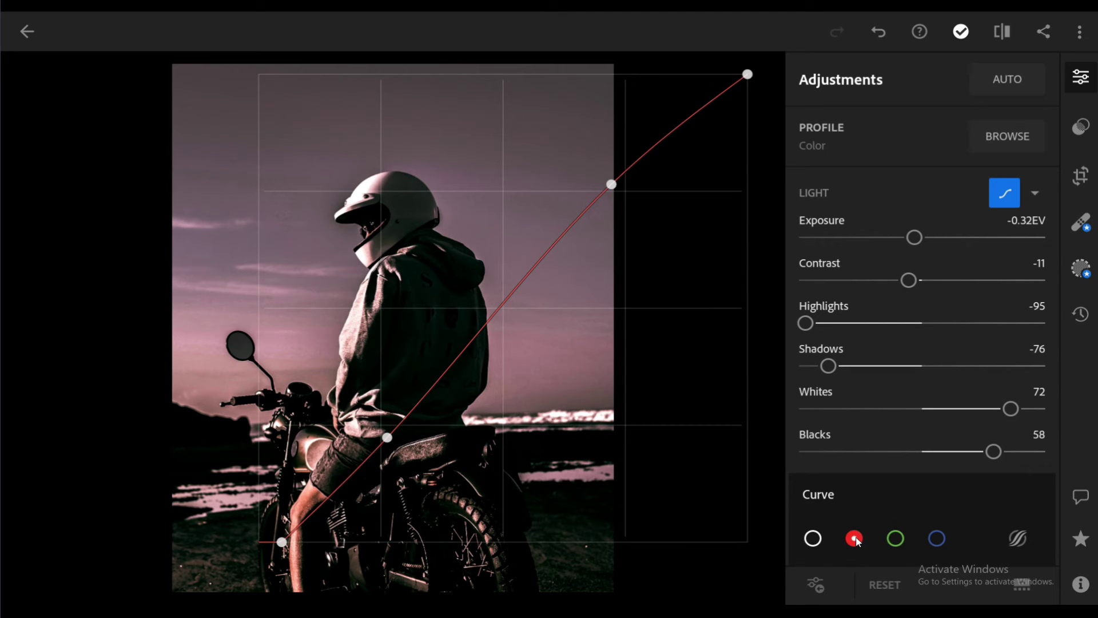
{"action": "left_click", "coordinate": [895, 538]}
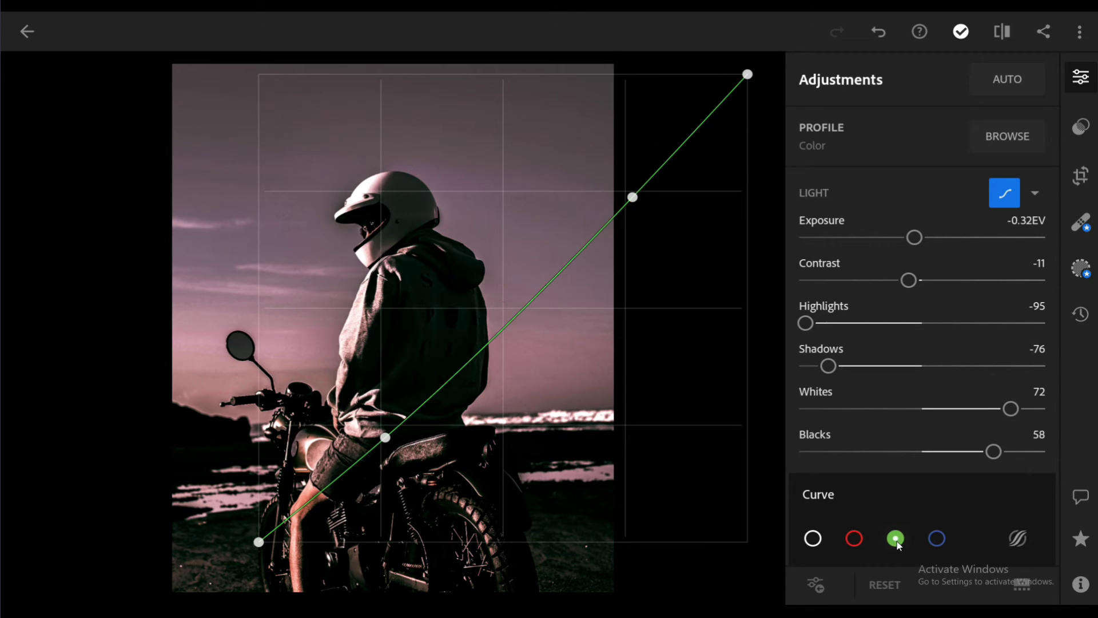
{"action": "left_click", "coordinate": [938, 538]}
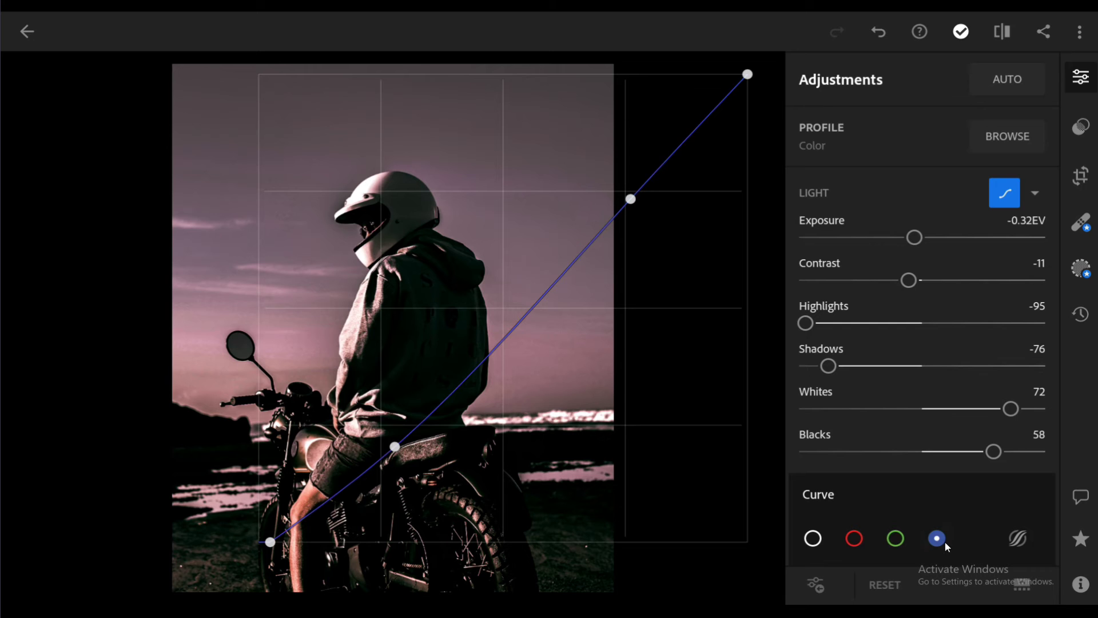
{"action": "left_click", "coordinate": [896, 539]}
{"action": "left_click", "coordinate": [854, 538]}
{"action": "left_click", "coordinate": [812, 538]}
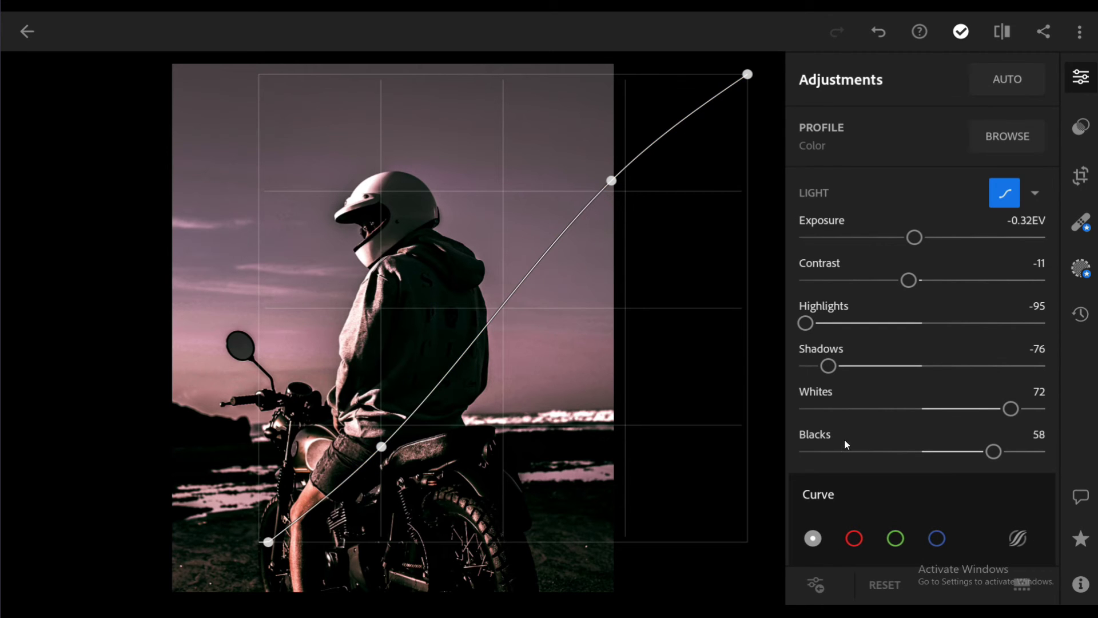
{"action": "left_click", "coordinate": [1005, 34]}
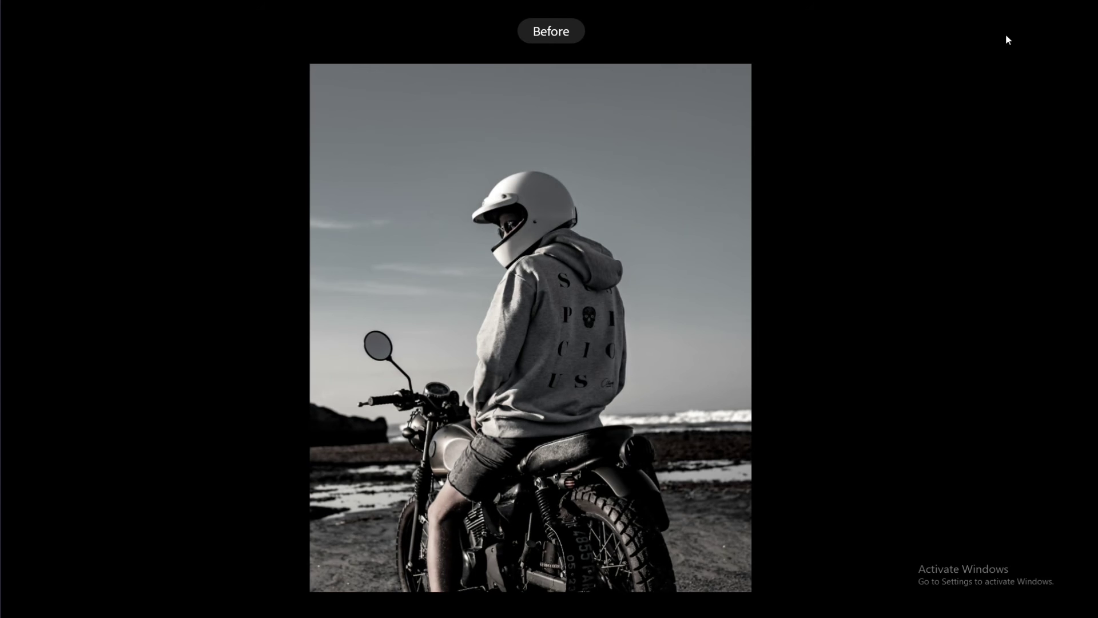
{"action": "left_click", "coordinate": [1007, 36]}
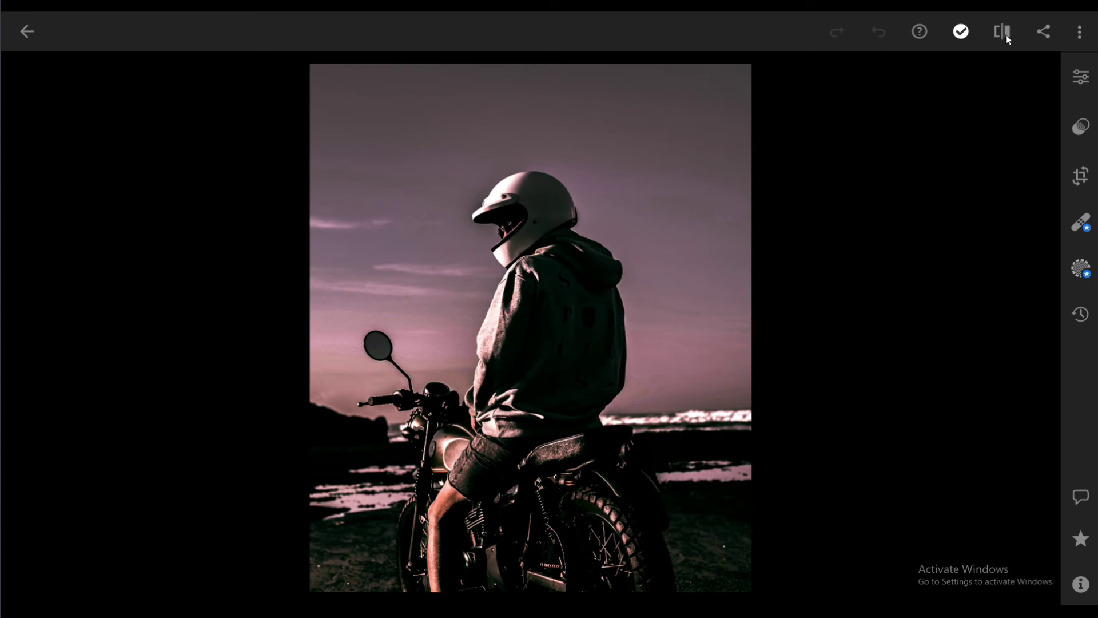
- Show the Color Mix values and scroll down to the Color Grading shadows controls
{"action": "left_click", "coordinate": [1081, 77]}
{"action": "left_click", "coordinate": [848, 255]}
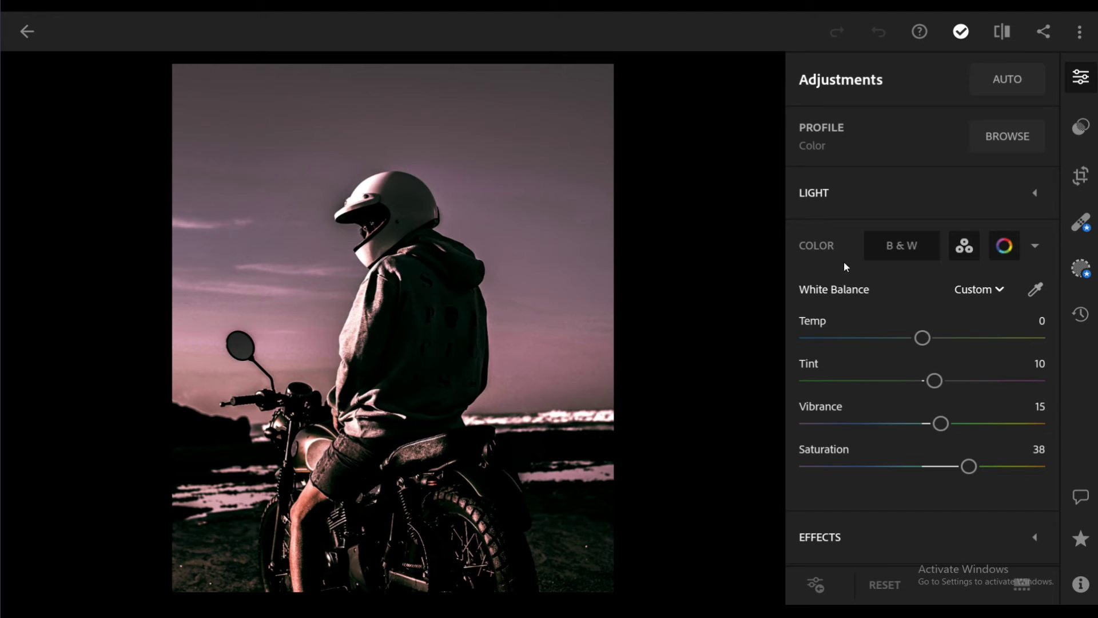
{"action": "left_click", "coordinate": [963, 245]}
{"action": "scroll", "coordinate": [926, 268], "scroll_direction": "down", "scroll_amount": 3}
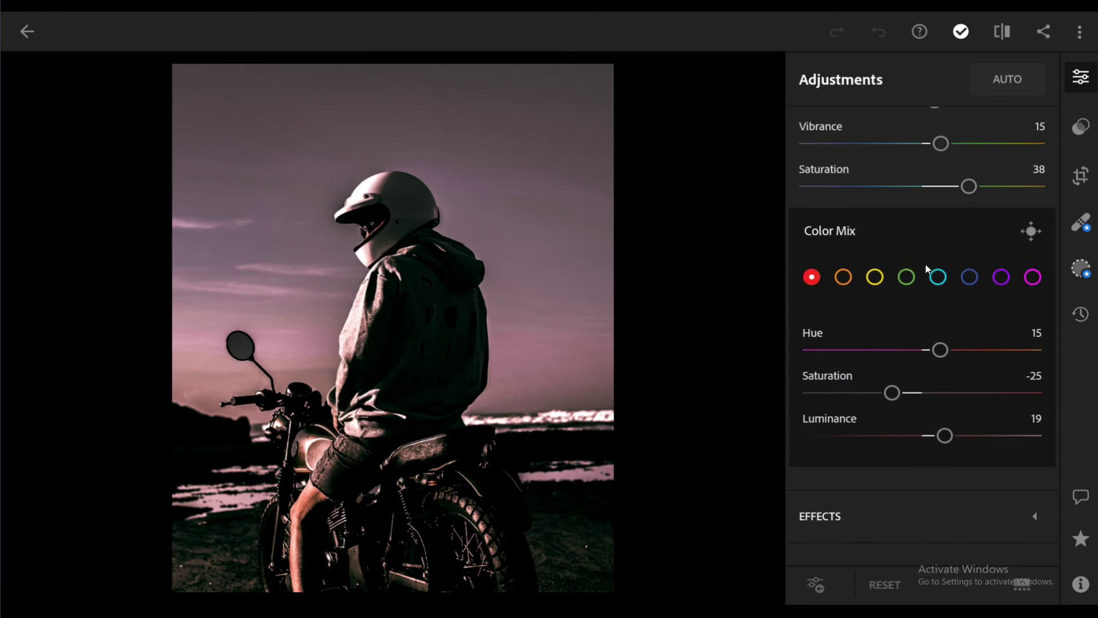
{"action": "scroll", "coordinate": [929, 274], "scroll_direction": "up", "scroll_amount": 3}
{"action": "scroll", "coordinate": [956, 232], "scroll_direction": "down", "scroll_amount": 4}
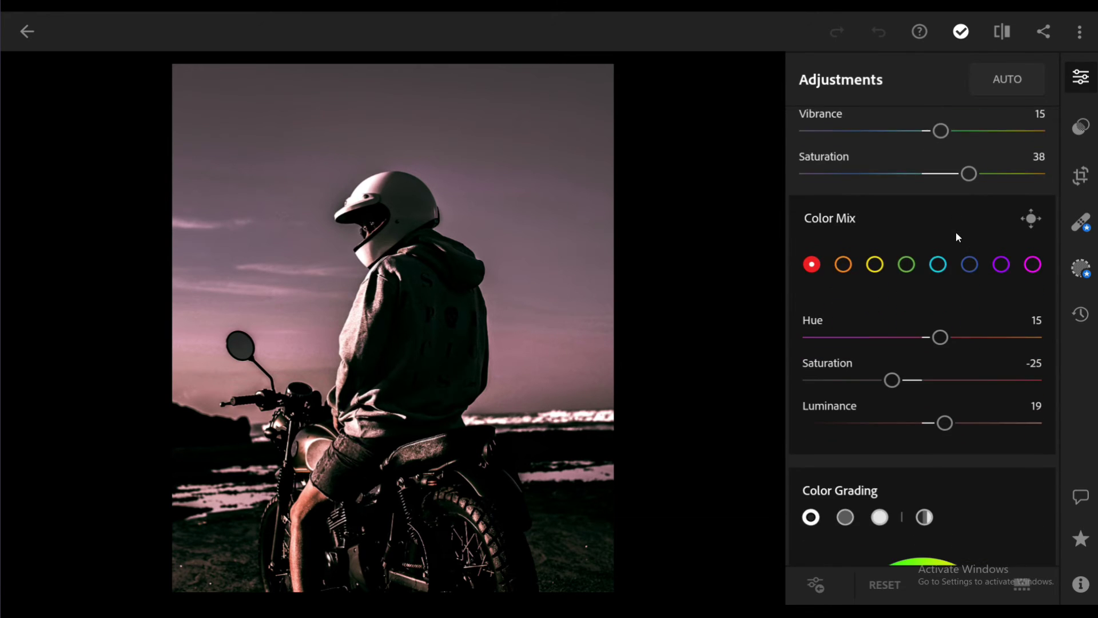
{"action": "scroll", "coordinate": [956, 235], "scroll_direction": "down", "scroll_amount": 2}
{"action": "scroll", "coordinate": [938, 251], "scroll_direction": "down", "scroll_amount": 4}
{"action": "scroll", "coordinate": [944, 263], "scroll_direction": "down", "scroll_amount": 3}
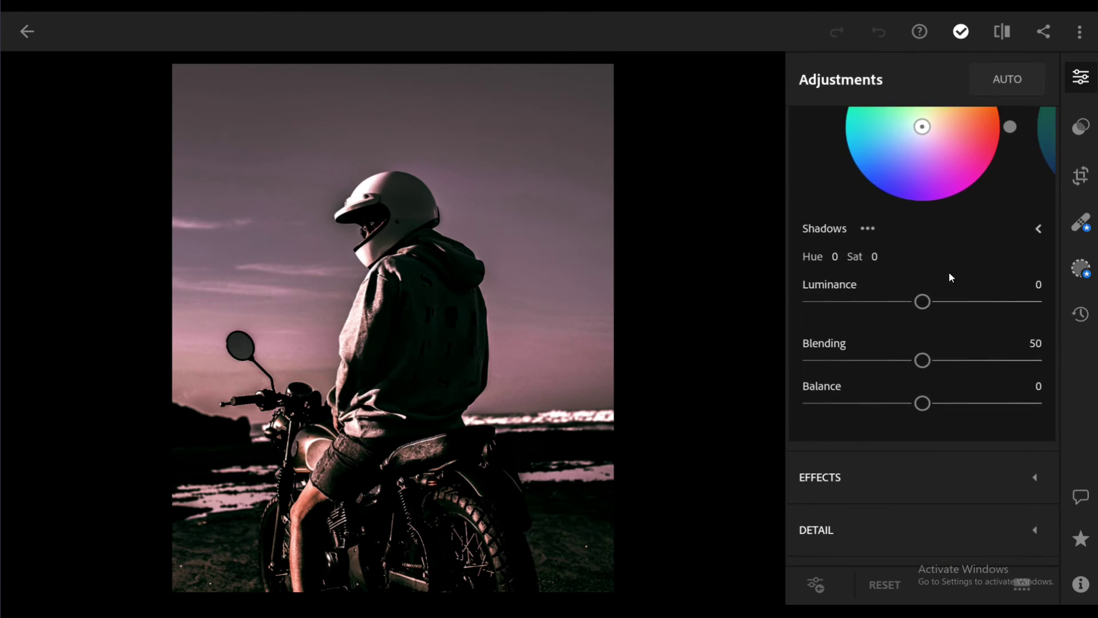
- Grade the shadows to Hue 2, Saturation 7, Luminance -11, Blending 53, Balance -100
{"action": "left_click", "coordinate": [1038, 221]}
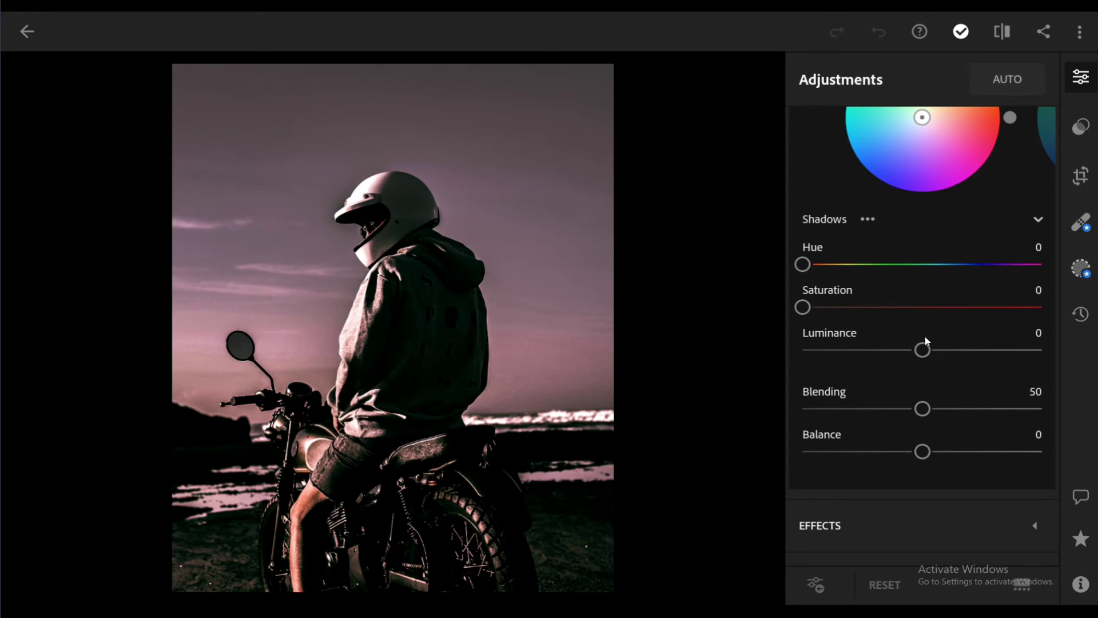
{"action": "mouse_move", "coordinate": [806, 266]}
{"action": "left_mouse_down"}
{"action": "mouse_move", "coordinate": [820, 269]}
{"action": "mouse_move", "coordinate": [808, 273]}
{"action": "left_mouse_up"}
{"action": "mouse_move", "coordinate": [808, 309]}
{"action": "left_mouse_down"}
{"action": "mouse_move", "coordinate": [835, 312]}
{"action": "mouse_move", "coordinate": [826, 314]}
{"action": "left_mouse_up"}
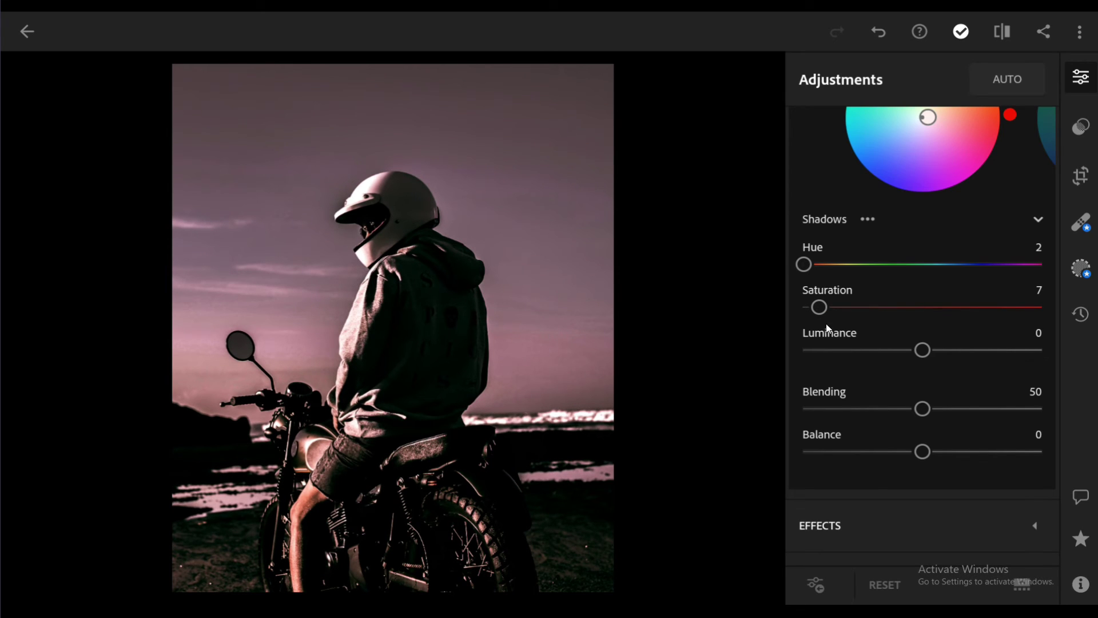
{"action": "mouse_move", "coordinate": [922, 365]}
{"action": "left_mouse_down"}
{"action": "mouse_move", "coordinate": [881, 364]}
{"action": "mouse_move", "coordinate": [911, 365]}
{"action": "left_mouse_up"}
{"action": "mouse_move", "coordinate": [928, 419]}
{"action": "left_mouse_down"}
{"action": "mouse_move", "coordinate": [955, 423]}
{"action": "mouse_move", "coordinate": [936, 416]}
{"action": "left_mouse_up"}
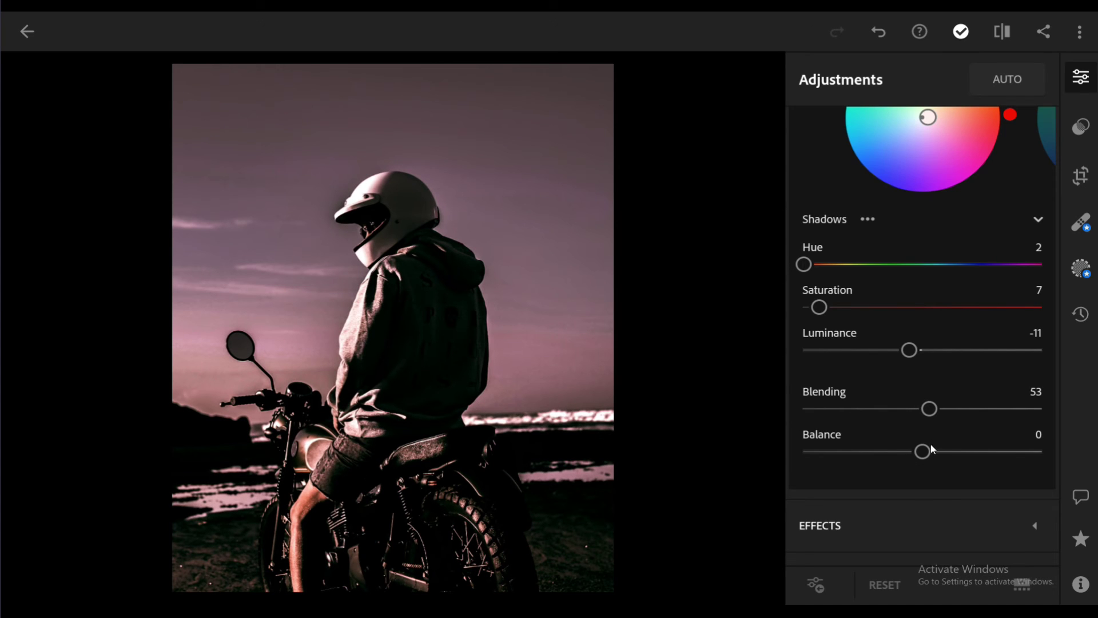
{"action": "left_click_drag", "start_coordinate": [921, 471], "coordinate": [787, 462]}
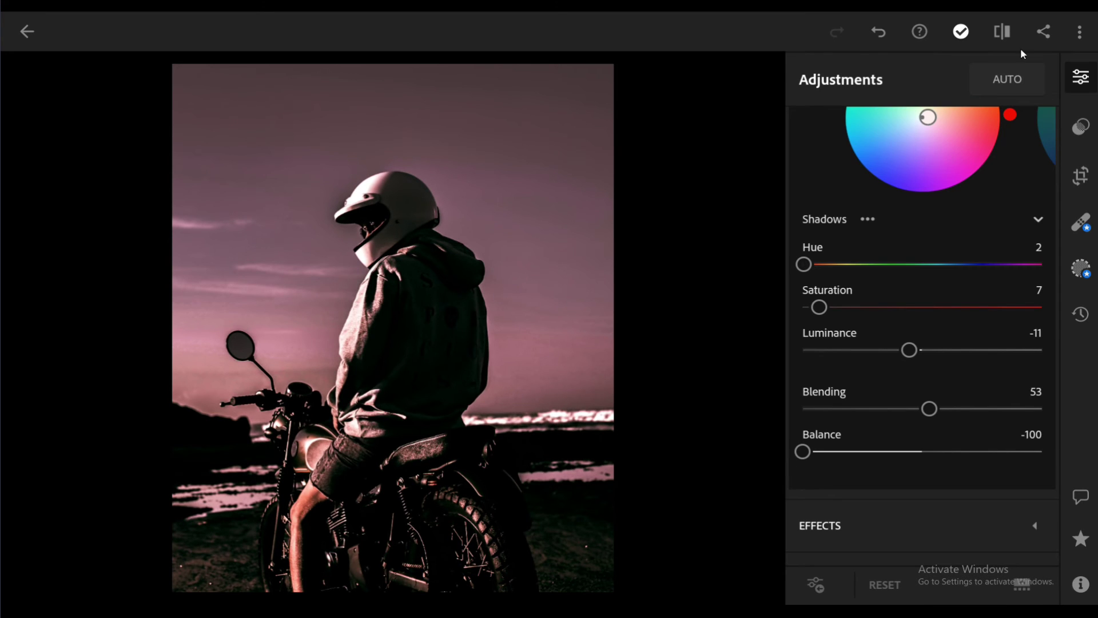
- Compare before and after, and zoom in on the helmet to inspect the grade
{"action": "left_click", "coordinate": [1004, 29]}
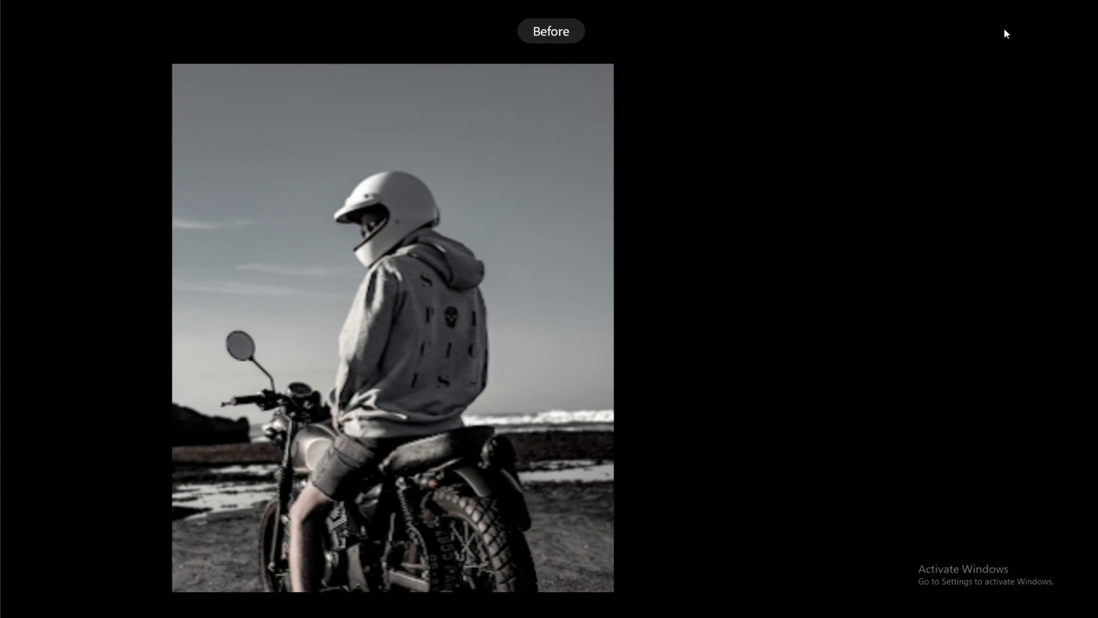
{"action": "left_click", "coordinate": [1004, 28]}
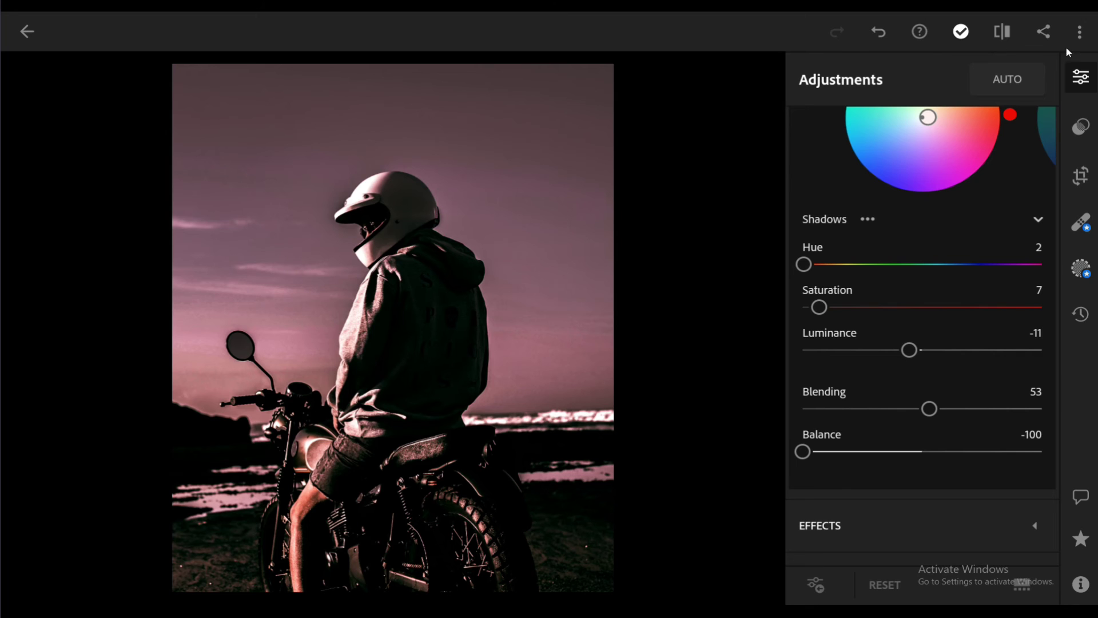
{"action": "left_click", "coordinate": [391, 167]}
{"action": "left_click_drag", "start_coordinate": [389, 173], "coordinate": [564, 187]}
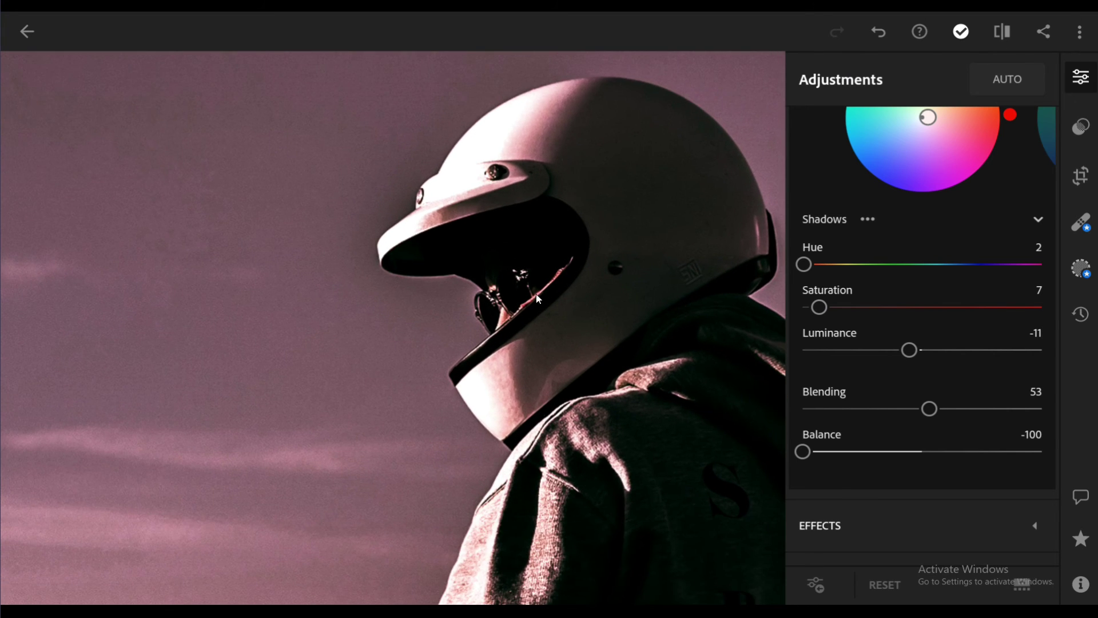
{"action": "left_click", "coordinate": [458, 203]}
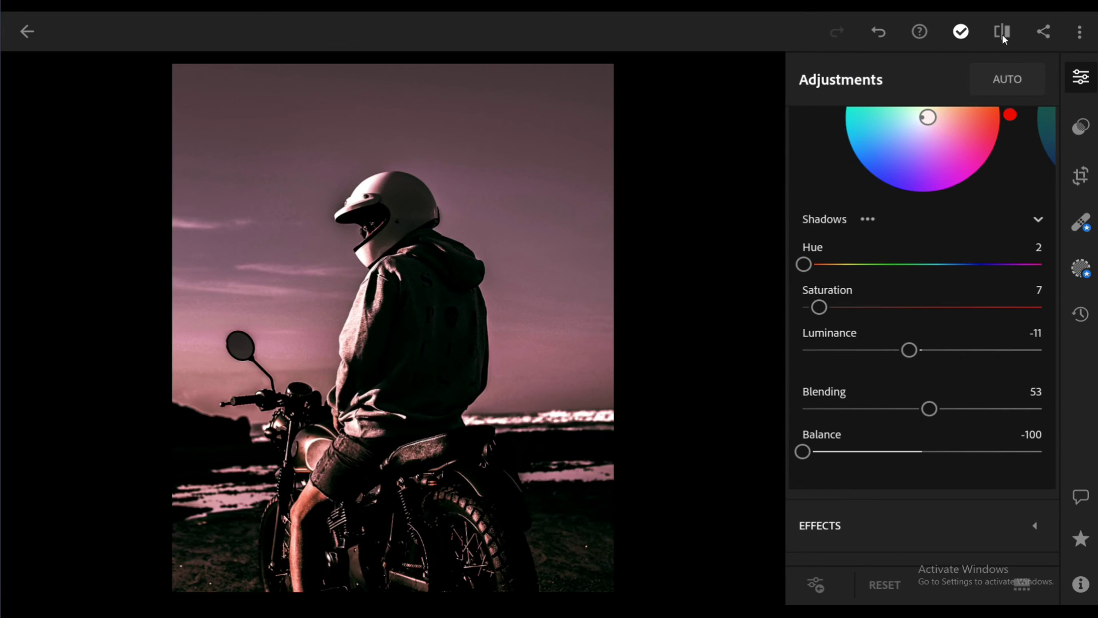
- Raise the luminance of the Midtones colour grade
{"action": "scroll", "coordinate": [852, 172], "scroll_direction": "up", "scroll_amount": 3}
{"action": "left_click", "coordinate": [845, 128]}
{"action": "scroll", "coordinate": [920, 293], "scroll_direction": "down", "scroll_amount": 3}
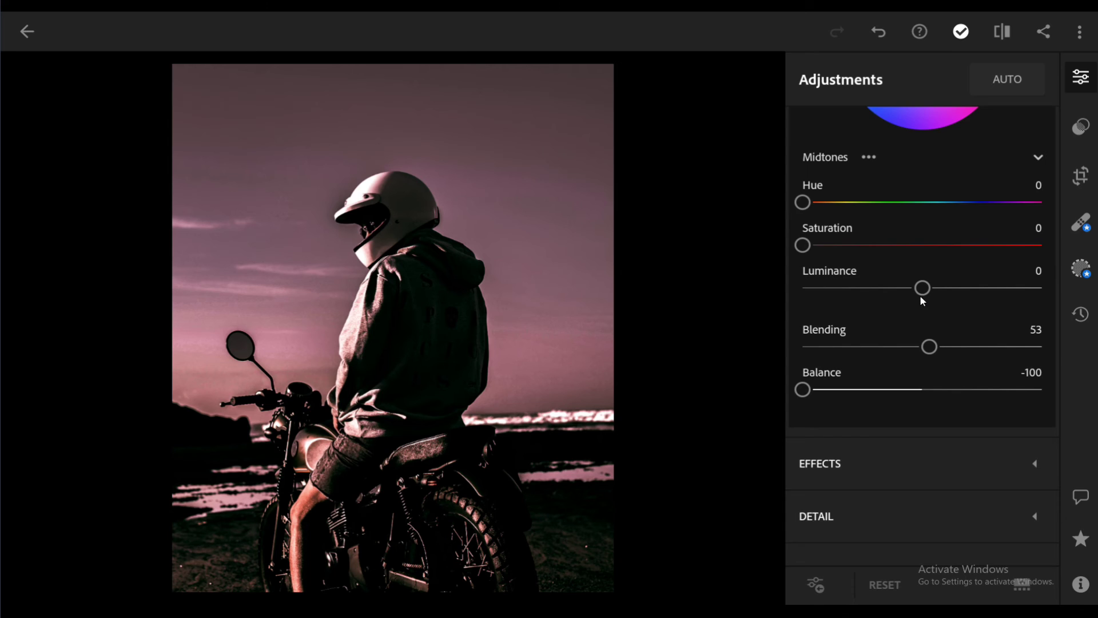
{"action": "mouse_move", "coordinate": [931, 293]}
{"action": "left_mouse_down"}
{"action": "mouse_move", "coordinate": [988, 293]}
{"action": "mouse_move", "coordinate": [978, 295]}
{"action": "left_mouse_up"}
- Set the Global colour-grading luminance to -13, checking it against the original
{"action": "scroll", "coordinate": [950, 240], "scroll_direction": "up", "scroll_amount": 4}
{"action": "left_click", "coordinate": [924, 179]}
{"action": "scroll", "coordinate": [955, 214], "scroll_direction": "down", "scroll_amount": 4}
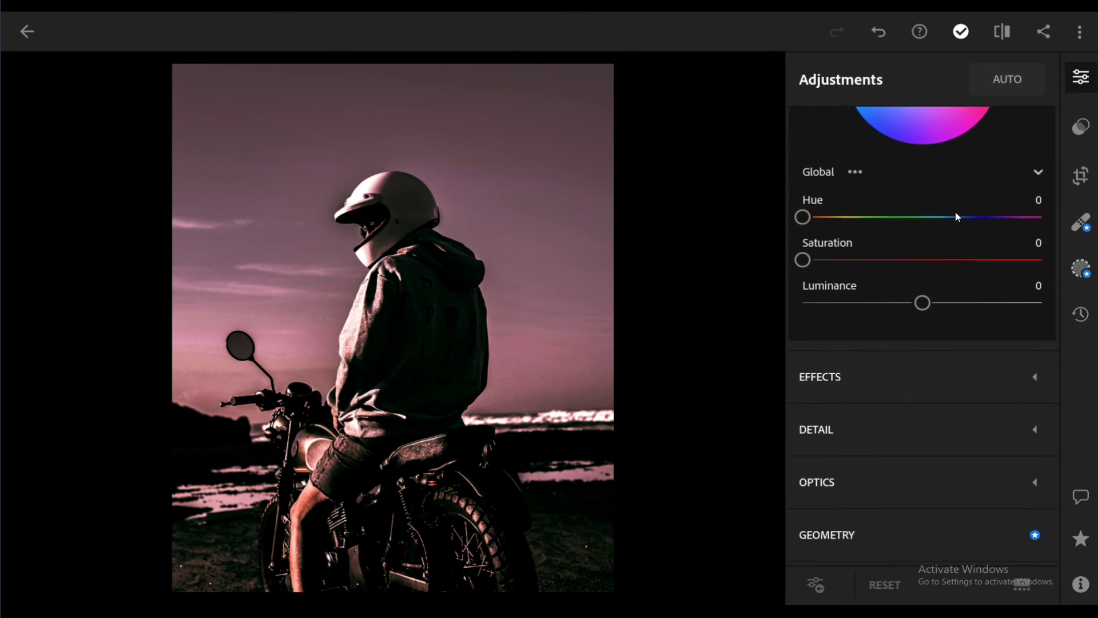
{"action": "mouse_move", "coordinate": [924, 309]}
{"action": "left_mouse_down"}
{"action": "mouse_move", "coordinate": [899, 316]}
{"action": "mouse_move", "coordinate": [911, 316]}
{"action": "left_mouse_up"}
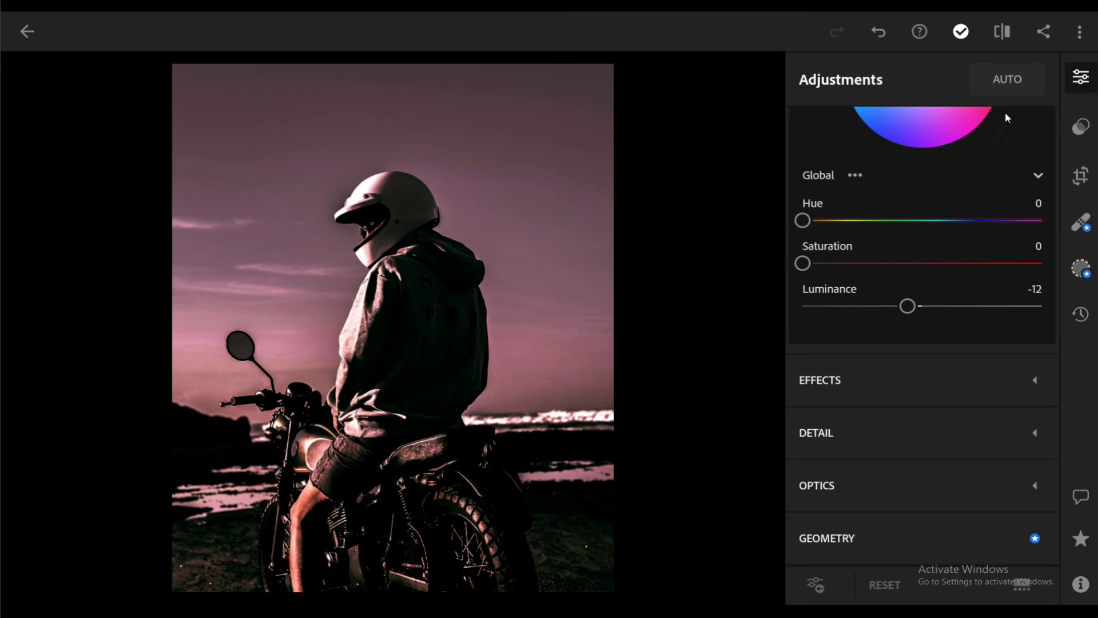
{"action": "left_click", "coordinate": [1010, 38]}
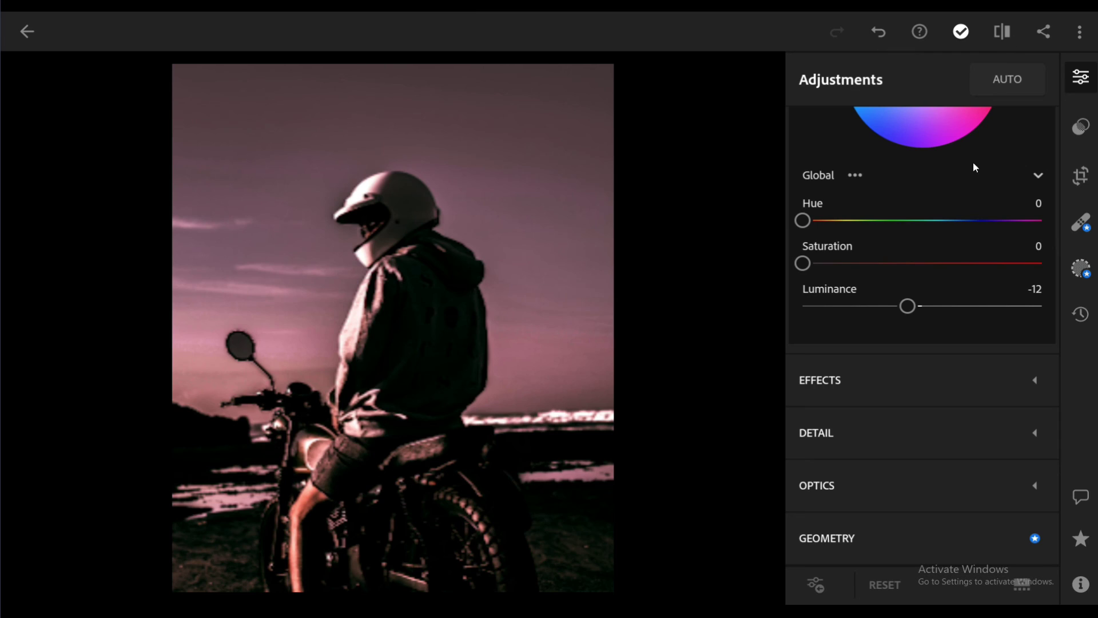
{"action": "mouse_move", "coordinate": [914, 306]}
{"action": "left_mouse_down"}
{"action": "mouse_move", "coordinate": [1071, 294]}
{"action": "mouse_move", "coordinate": [920, 312]}
{"action": "left_mouse_up"}
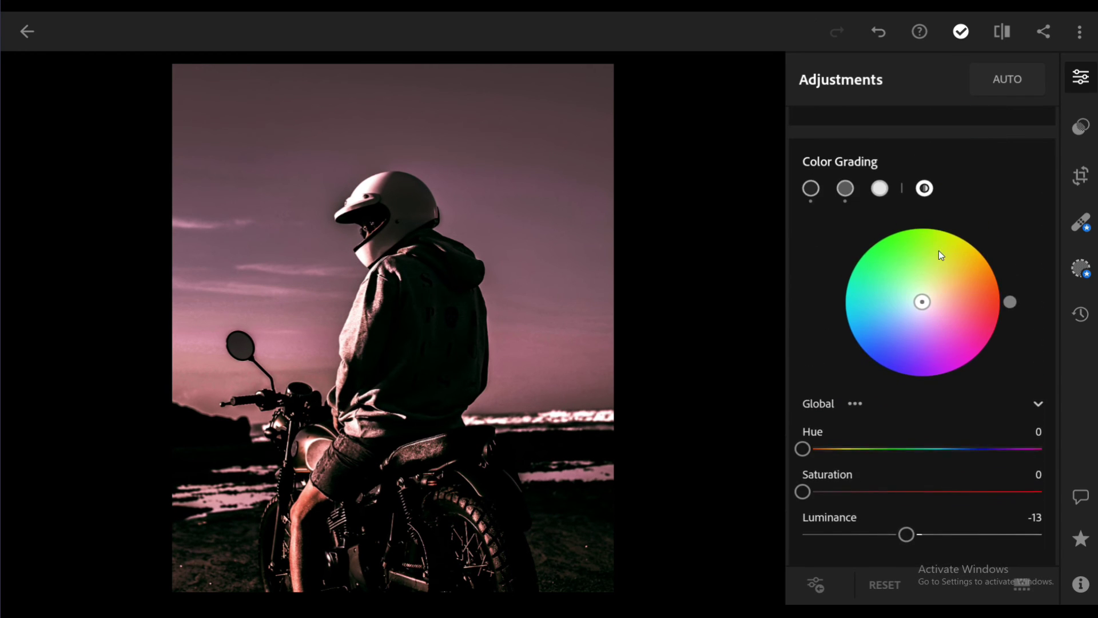
- Set Effects to Clarity -4, Dehaze -2 and Vignette 1, then compare against the original
{"action": "left_click", "coordinate": [816, 381]}
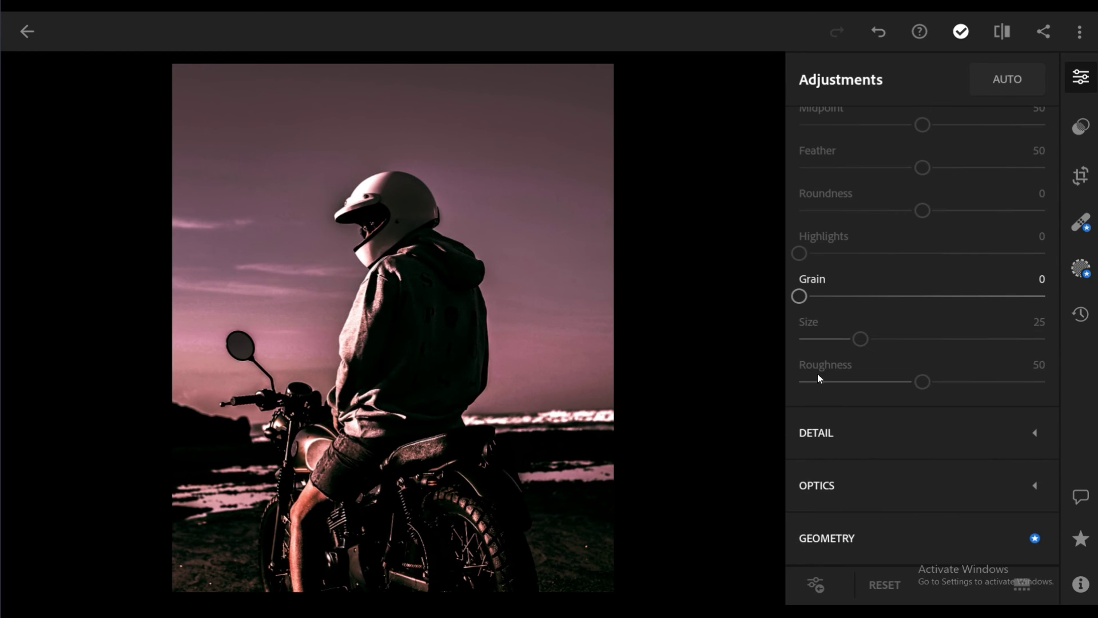
{"action": "scroll", "coordinate": [864, 286], "scroll_direction": "up", "scroll_amount": 5}
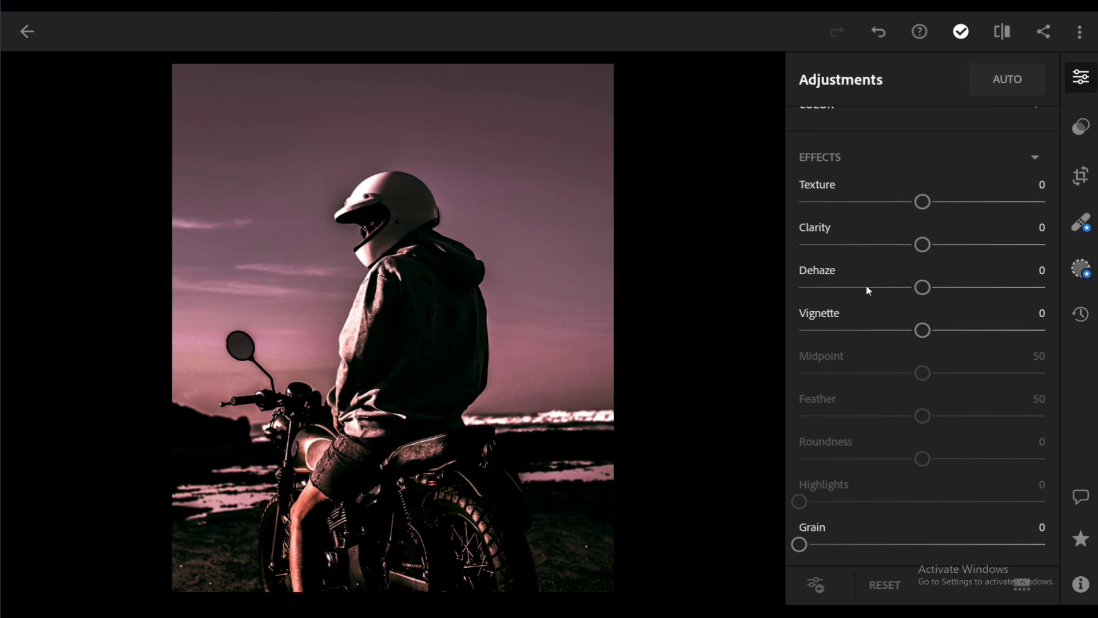
{"action": "left_click_drag", "start_coordinate": [925, 247], "coordinate": [917, 257]}
{"action": "mouse_move", "coordinate": [918, 288]}
{"action": "left_mouse_down"}
{"action": "mouse_move", "coordinate": [826, 297]}
{"action": "mouse_move", "coordinate": [916, 303]}
{"action": "left_mouse_up"}
{"action": "mouse_move", "coordinate": [926, 336]}
{"action": "left_mouse_down"}
{"action": "mouse_move", "coordinate": [1019, 338]}
{"action": "mouse_move", "coordinate": [900, 339]}
{"action": "mouse_move", "coordinate": [929, 341]}
{"action": "left_mouse_up"}
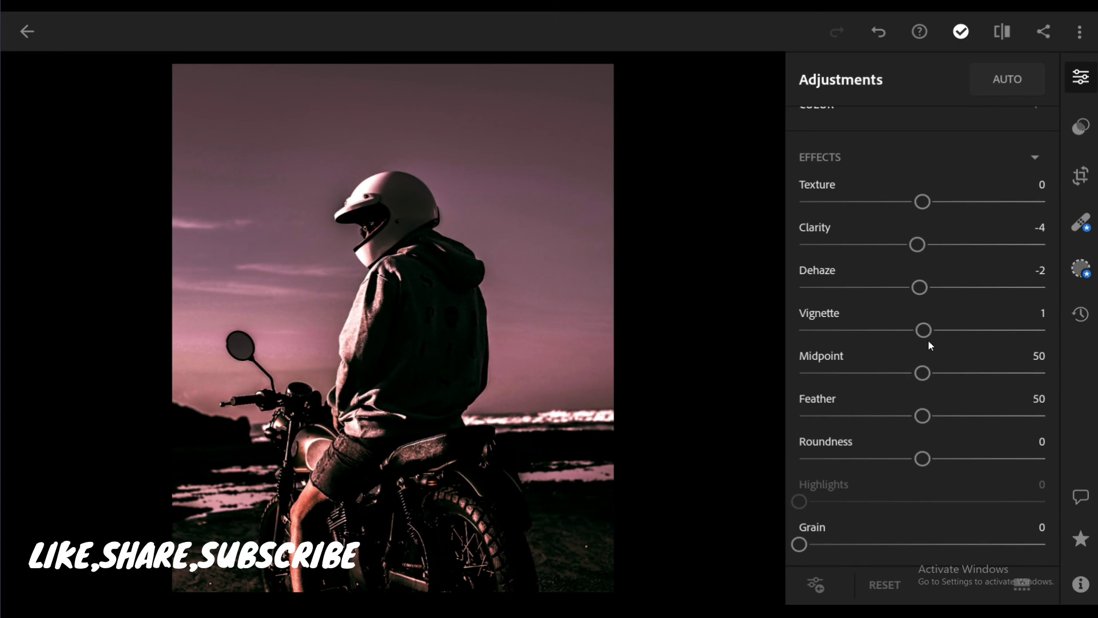
{"action": "left_click", "coordinate": [1004, 39]}
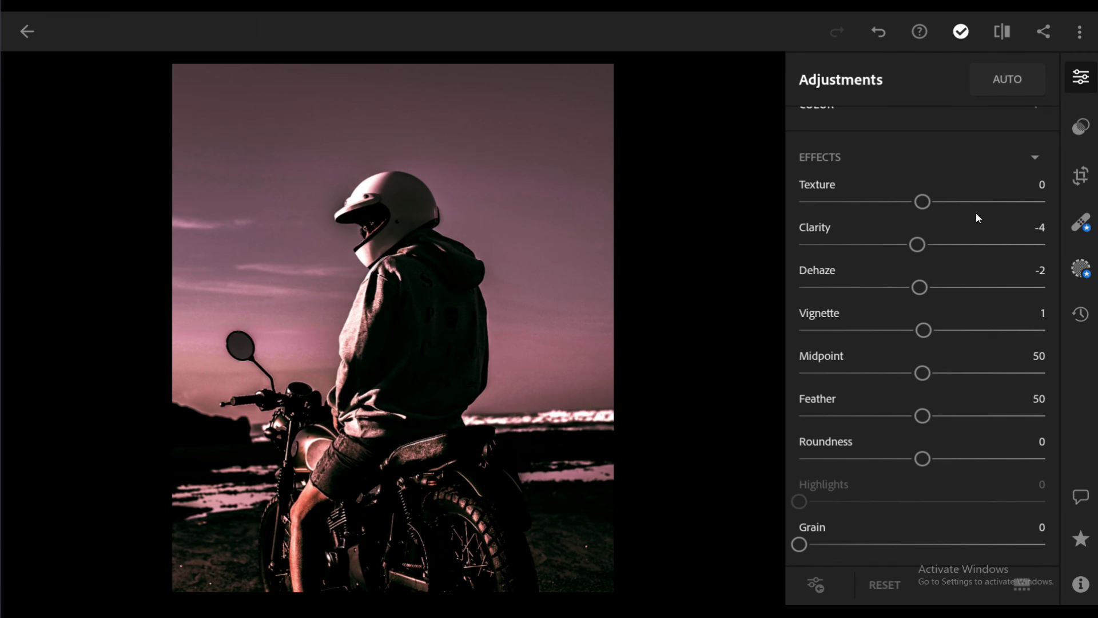
- Set Detail to Sharpening 19, Noise Reduction 28 and Color Noise Reduction 30, then hide the adjustments panel
{"action": "scroll", "coordinate": [972, 218], "scroll_direction": "down", "scroll_amount": 3}
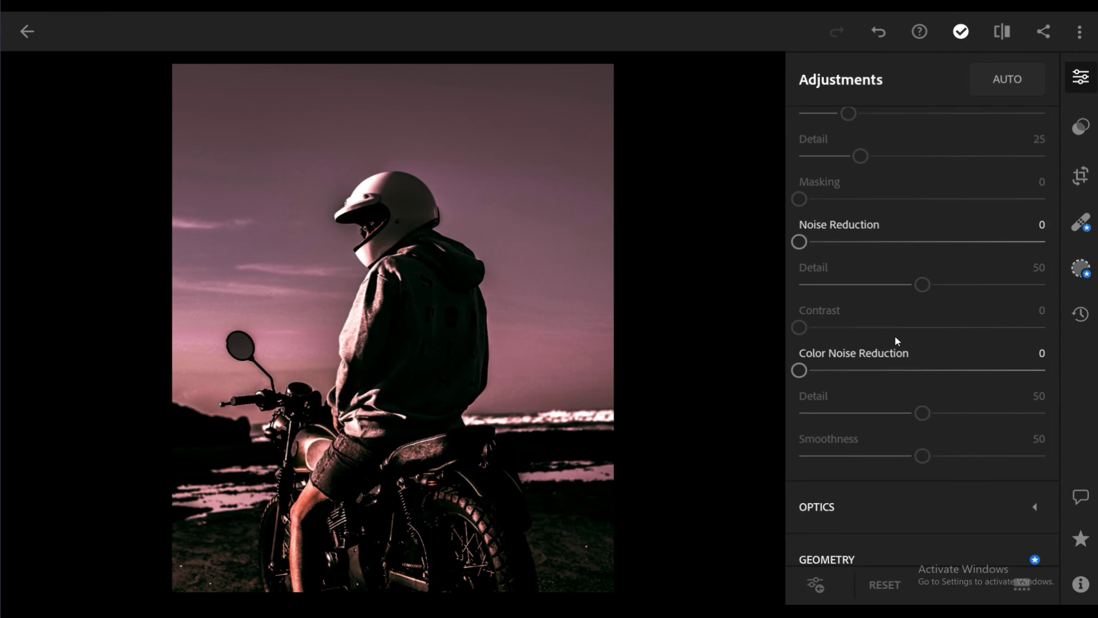
{"action": "left_click_drag", "start_coordinate": [799, 316], "coordinate": [839, 328]}
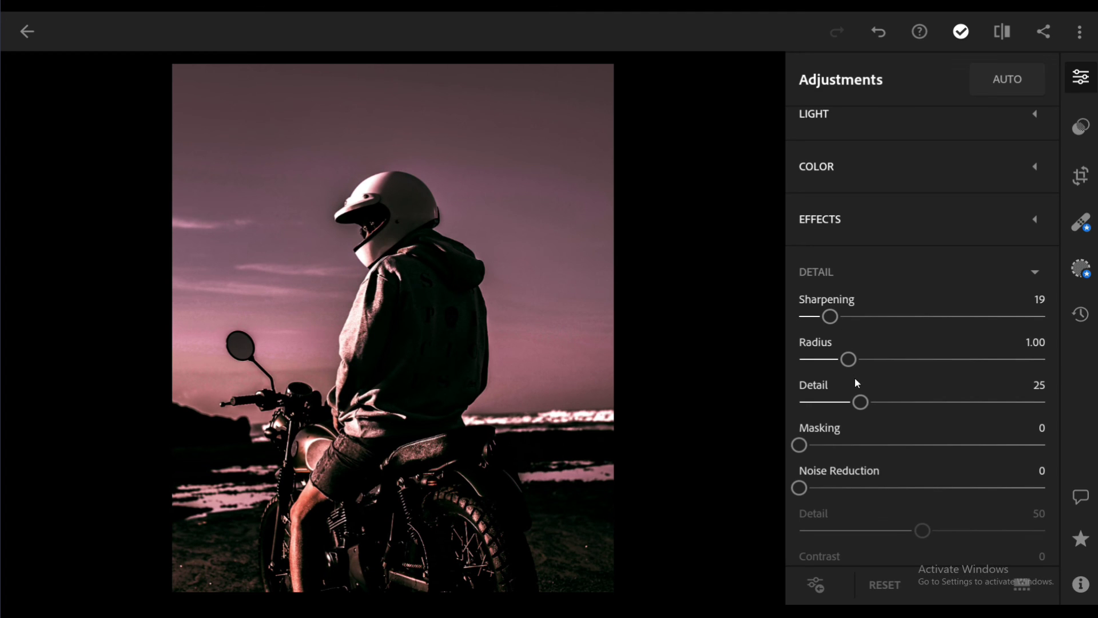
{"action": "scroll", "coordinate": [854, 376], "scroll_direction": "down", "scroll_amount": 4}
{"action": "left_click_drag", "start_coordinate": [805, 268], "coordinate": [888, 279]}
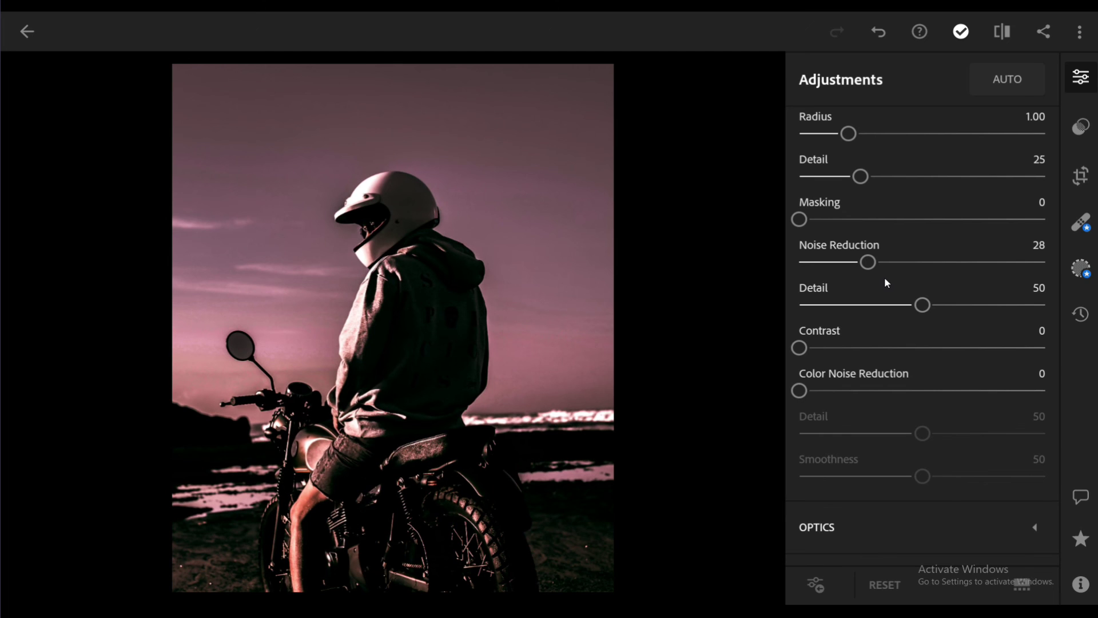
{"action": "left_click_drag", "start_coordinate": [807, 394], "coordinate": [901, 403]}
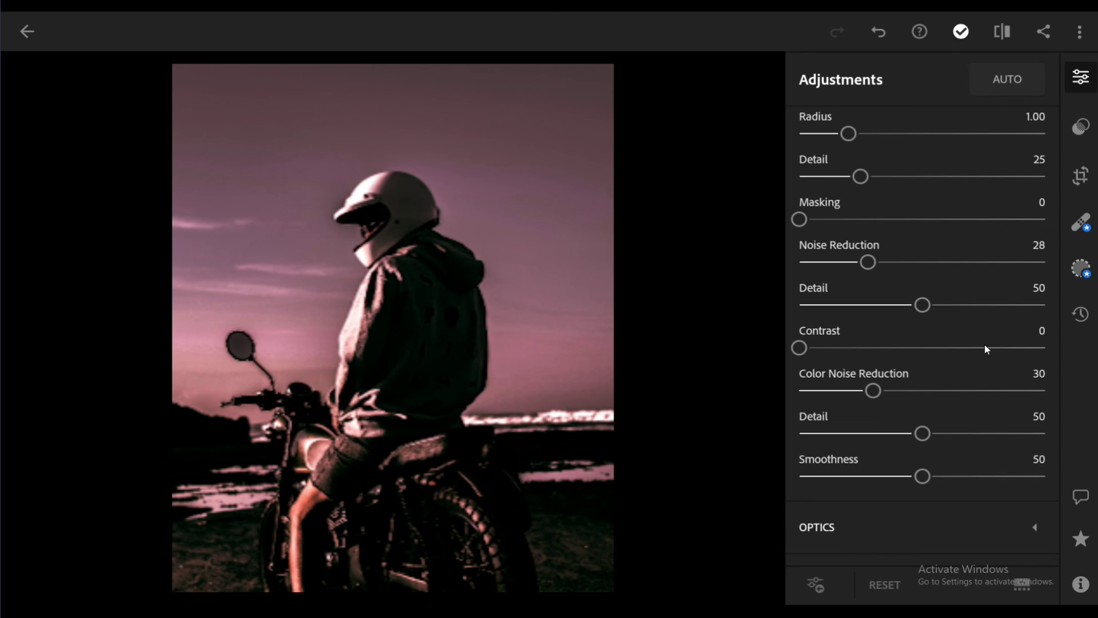
{"action": "scroll", "coordinate": [976, 282], "scroll_direction": "up", "scroll_amount": 5}
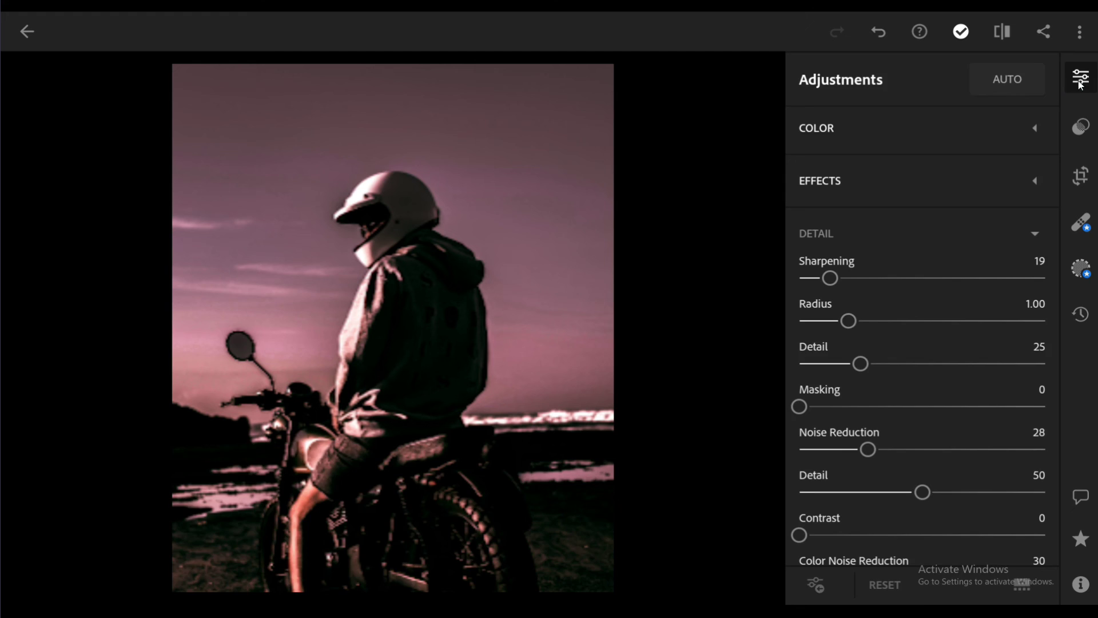
{"action": "left_click", "coordinate": [1081, 82]}
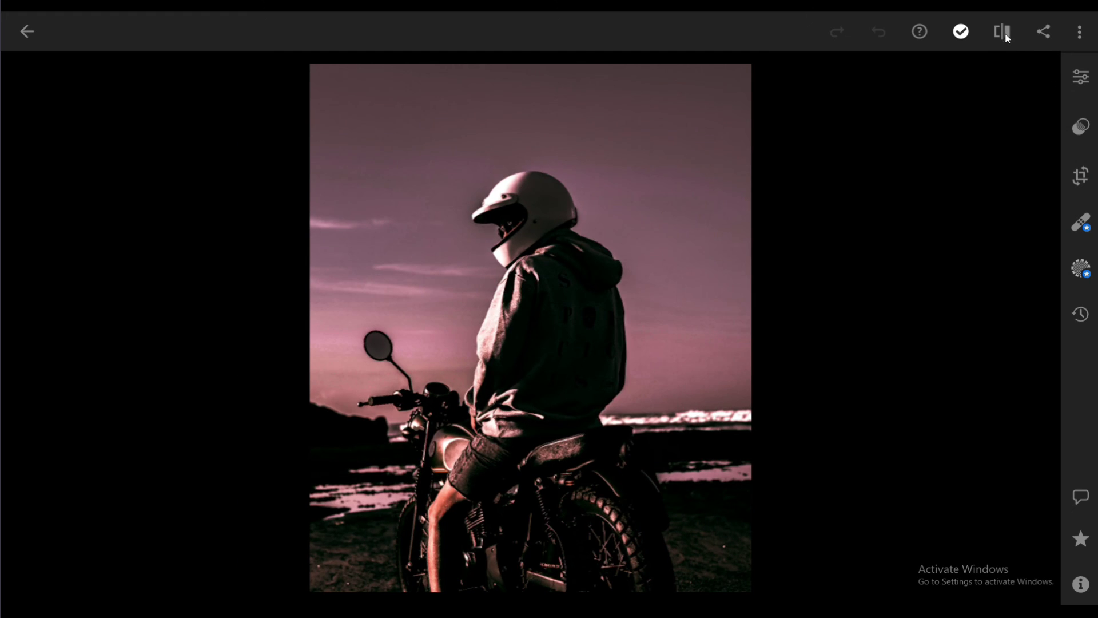
{"action": "left_click", "coordinate": [1002, 31]}
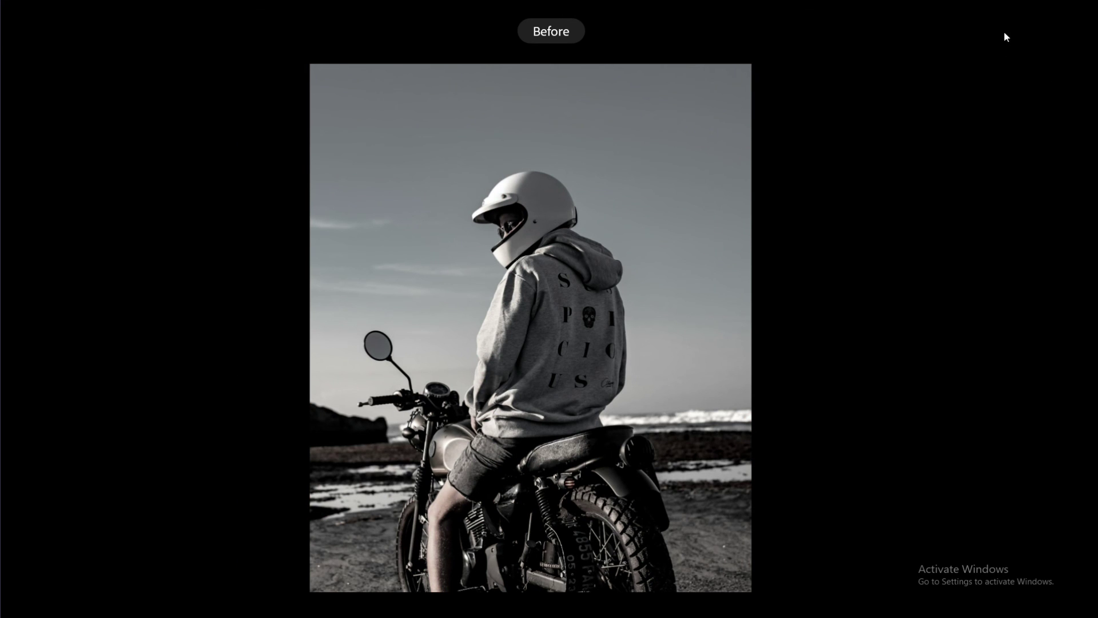
{"action": "left_click", "coordinate": [1004, 33]}
{"action": "left_click", "coordinate": [1004, 33]}
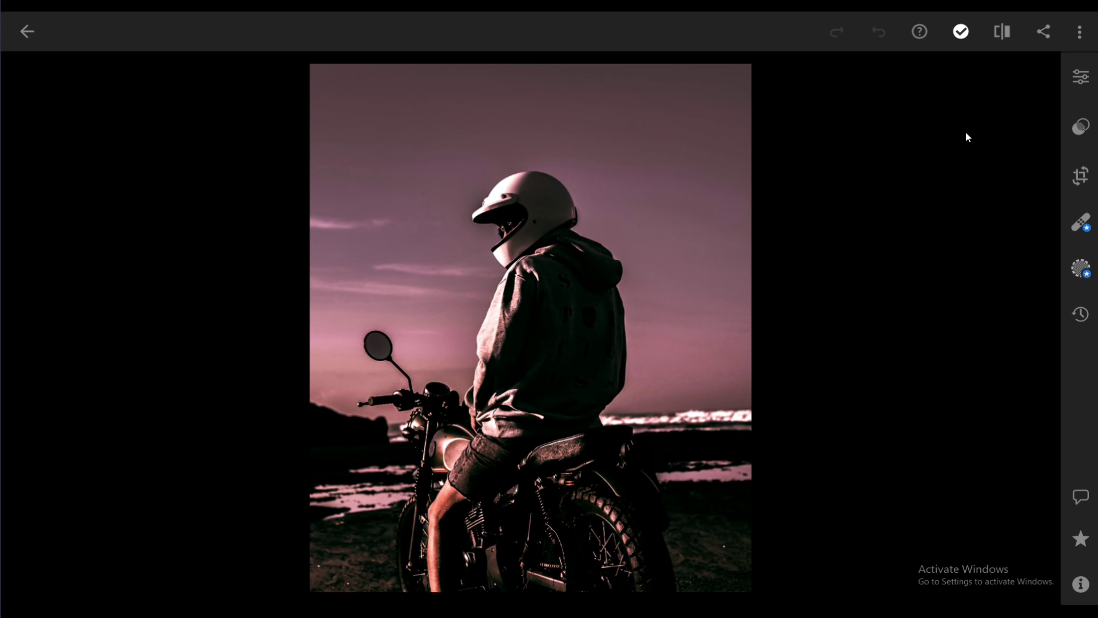